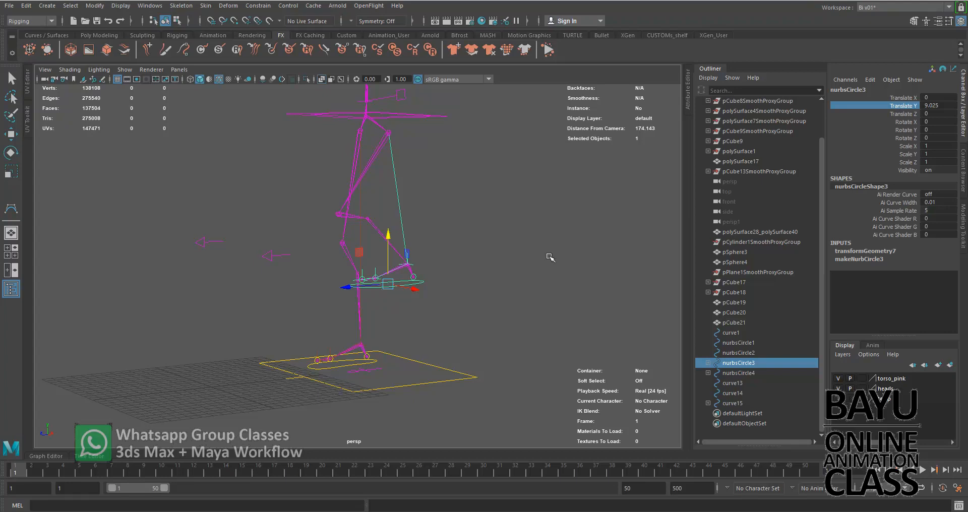
Undo the lift of foot control nurbsCircle3 and orient-constrain curve15 to it on all axes with Maintain offset enabled
{"action": "key", "text": "ctrl+z"}
{"action": "left_click_drag", "start_coordinate": [450, 289], "coordinate": [510, 306], "text": "alt"}
{"action": "middle_click_drag", "start_coordinate": [576, 310], "coordinate": [538, 277], "text": "alt"}
{"action": "scroll", "coordinate": [519, 285], "scroll_direction": "up", "scroll_amount": 3}
{"action": "mouse_move", "coordinate": [523, 288]}
{"action": "left_mouse_down", "text": "alt"}
{"action": "mouse_move", "coordinate": [526, 310]}
{"action": "mouse_move", "coordinate": [542, 285]}
{"action": "mouse_move", "coordinate": [535, 300]}
{"action": "left_mouse_up", "text": "alt"}
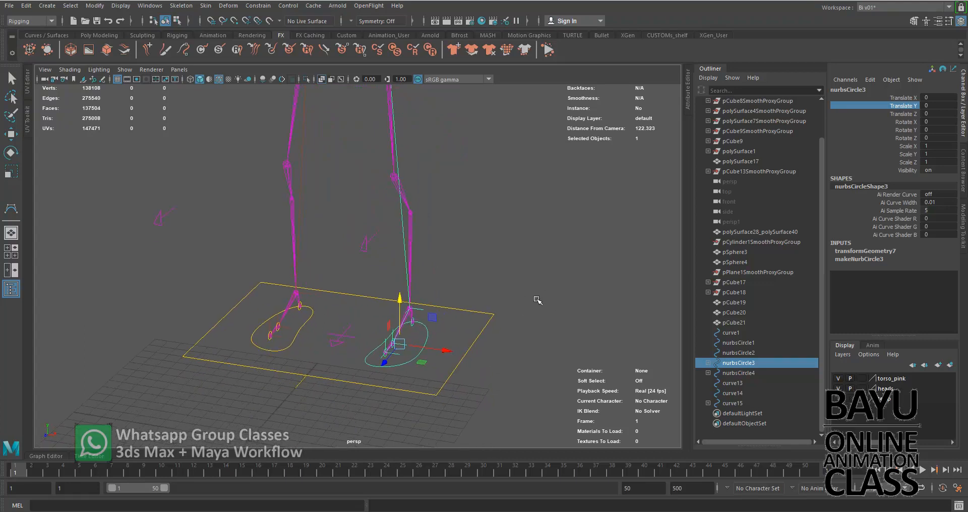
{"action": "left_click", "coordinate": [351, 352], "text": "shift"}
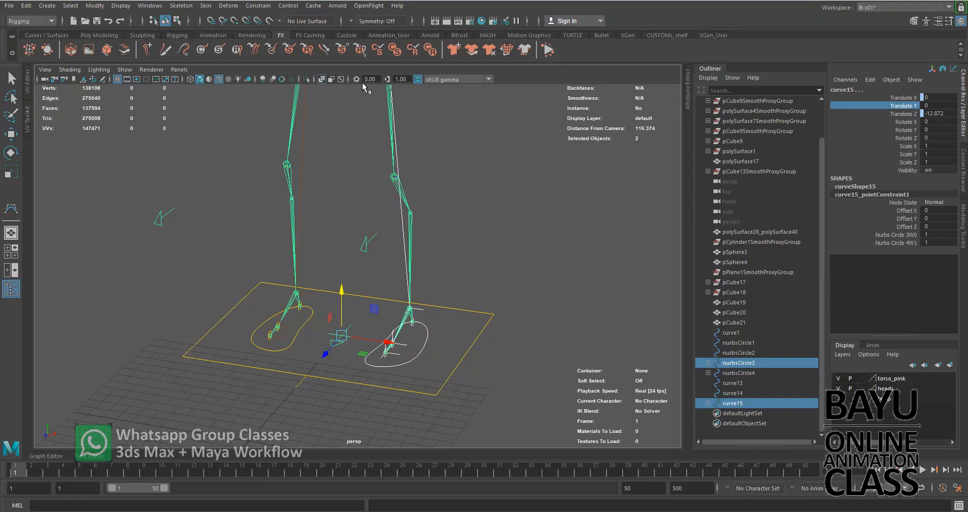
{"action": "left_click", "coordinate": [258, 6]}
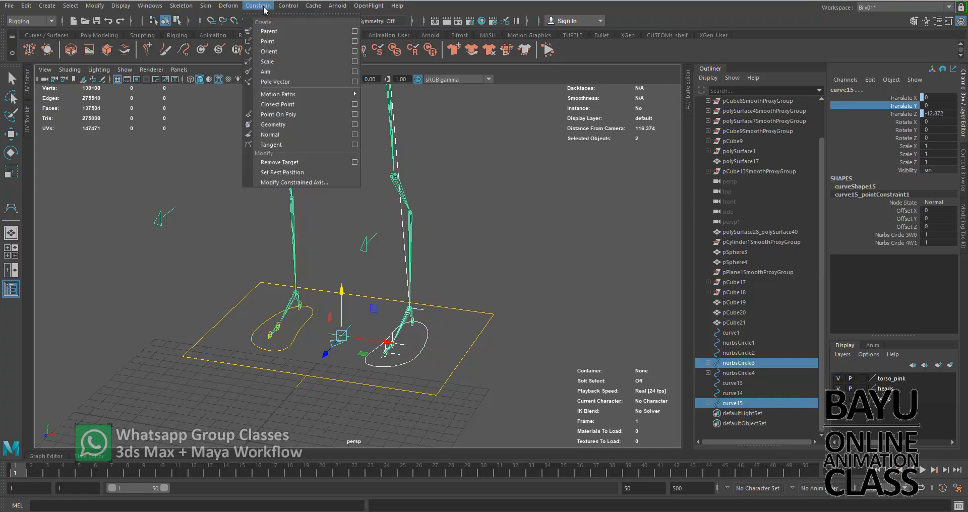
{"action": "left_click", "coordinate": [354, 51]}
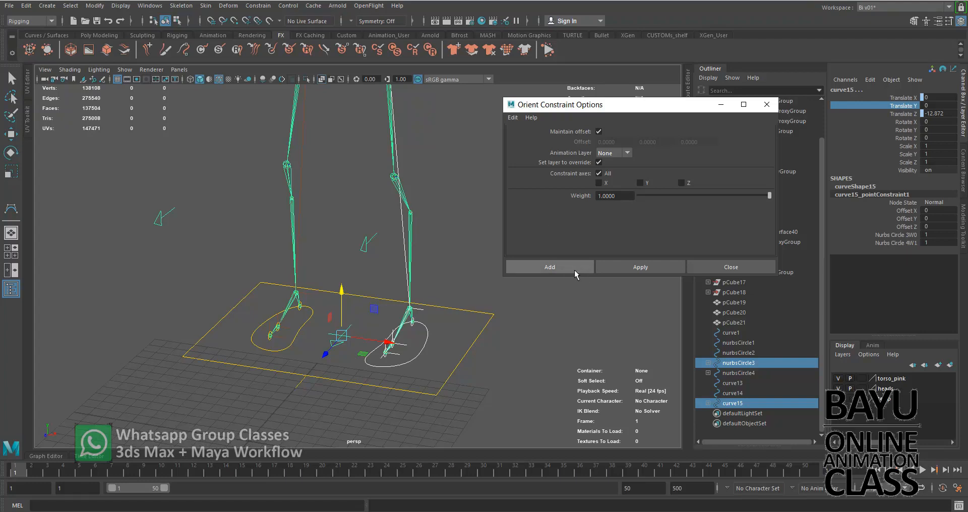
{"action": "left_click", "coordinate": [629, 267]}
Orient-constrain curve15 to the other foot control, nurbsCircle4, with the same options and close the constraint options
{"action": "left_click", "coordinate": [304, 323]}
{"action": "left_click", "coordinate": [349, 333], "text": "shift"}
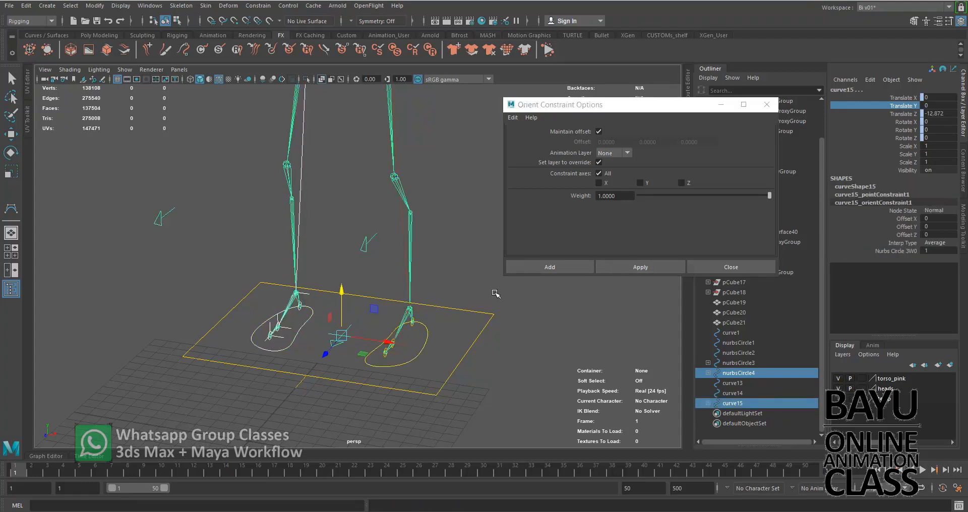
{"action": "left_click", "coordinate": [637, 267]}
{"action": "left_click", "coordinate": [728, 271]}
Break the Rotate X and Rotate Z connections on curve15 and clear the selection
{"action": "left_click_drag", "start_coordinate": [543, 283], "coordinate": [529, 296], "text": "alt"}
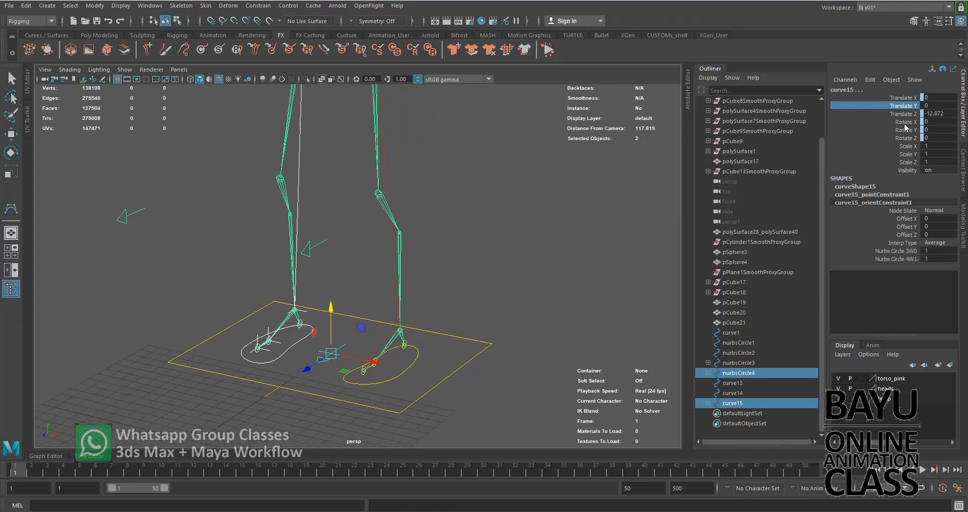
{"action": "left_click", "coordinate": [905, 123]}
{"action": "left_click", "coordinate": [901, 137], "text": "ctrl"}
{"action": "right_click", "coordinate": [901, 137]}
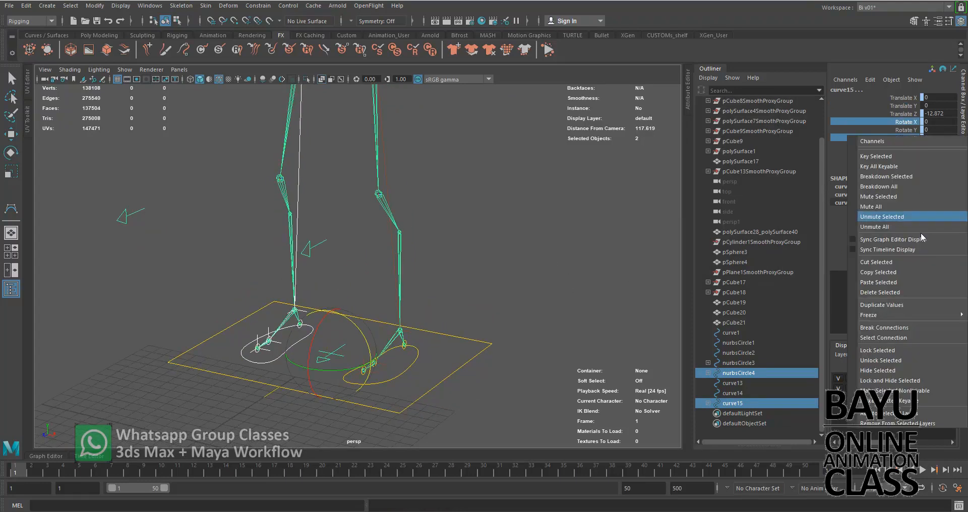
{"action": "left_click", "coordinate": [904, 329]}
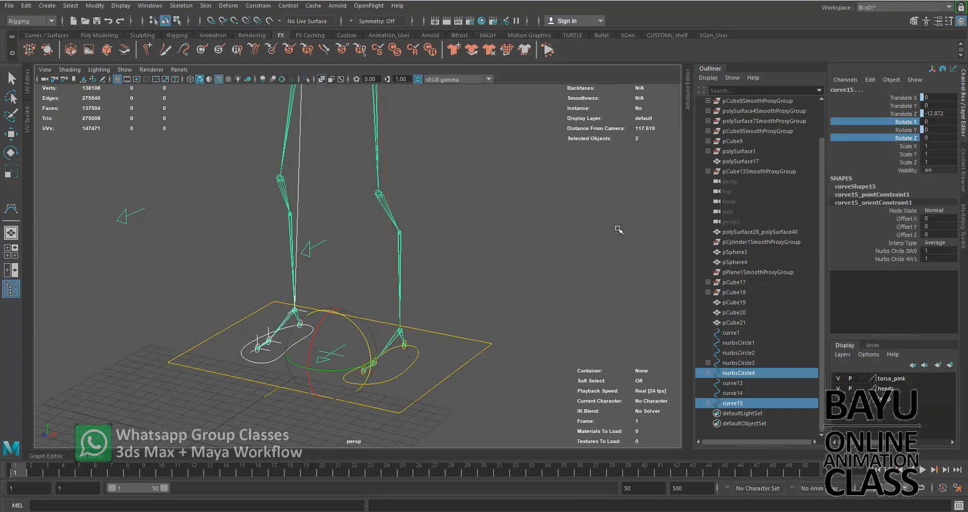
{"action": "left_click", "coordinate": [510, 318]}
Try rotating the nurbsCircle3 foot control about its vertical axis, and undo the rotation
{"action": "key", "text": "w"}
{"action": "mouse_move", "coordinate": [403, 374]}
{"action": "left_mouse_down", "text": "alt"}
{"action": "mouse_move", "coordinate": [424, 393]}
{"action": "mouse_move", "coordinate": [415, 371]}
{"action": "left_mouse_up", "text": "alt"}
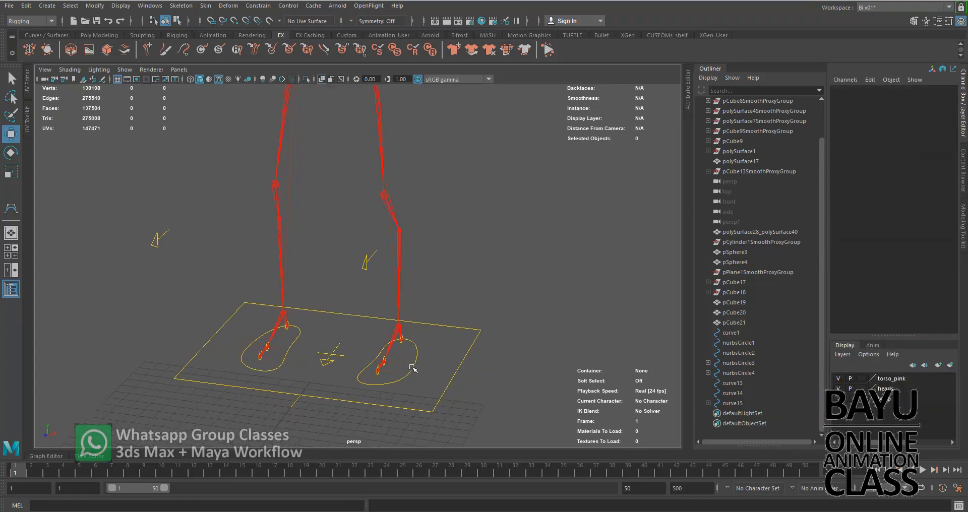
{"action": "left_click", "coordinate": [414, 370]}
{"action": "scroll", "coordinate": [439, 366], "scroll_direction": "down", "scroll_amount": 5}
{"action": "scroll", "coordinate": [428, 390], "scroll_direction": "up", "scroll_amount": 3}
{"action": "key", "text": "e"}
{"action": "mouse_move", "coordinate": [427, 396]}
{"action": "left_mouse_down"}
{"action": "mouse_move", "coordinate": [411, 389]}
{"action": "mouse_move", "coordinate": [434, 384]}
{"action": "mouse_move", "coordinate": [429, 390]}
{"action": "left_mouse_up"}
{"action": "left_click", "coordinate": [526, 373]}
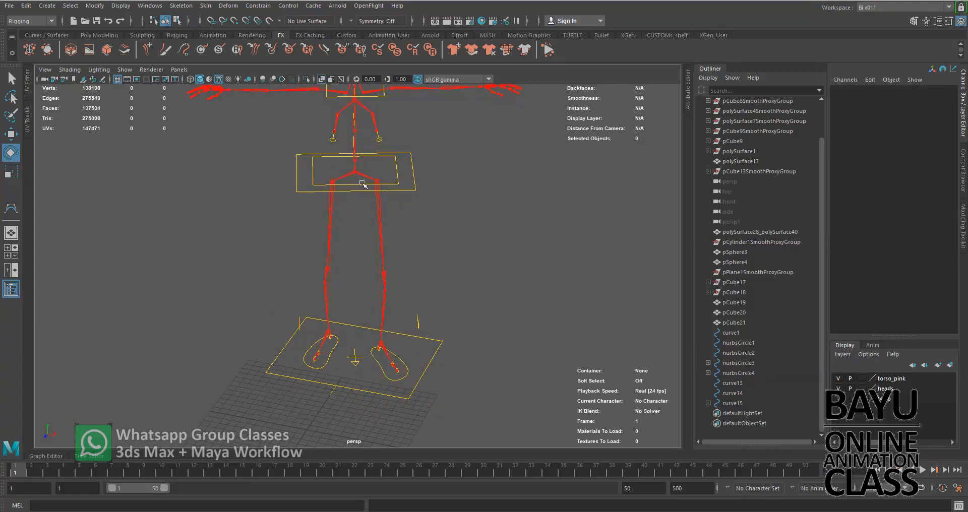
{"action": "key", "text": "ctrl+z"}
{"action": "key", "text": "ctrl+z"}
{"action": "left_click", "coordinate": [505, 310]}
Try lifting the nurbsCircle3 foot control to see the leg follow, undo the move and deselect it
{"action": "left_click_drag", "start_coordinate": [485, 381], "coordinate": [440, 376], "text": "alt"}
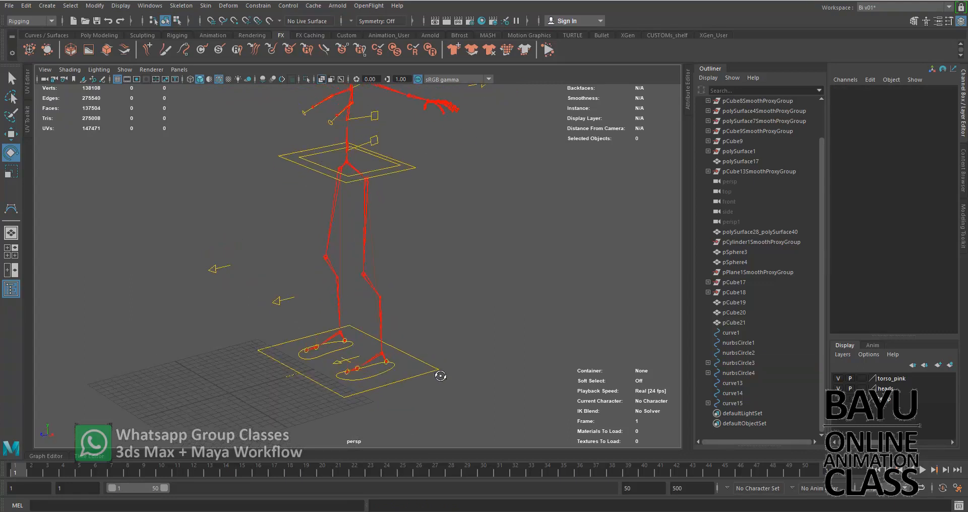
{"action": "left_click_drag", "start_coordinate": [379, 323], "coordinate": [421, 367], "text": "alt"}
{"action": "left_click", "coordinate": [411, 362]}
{"action": "key", "text": "w"}
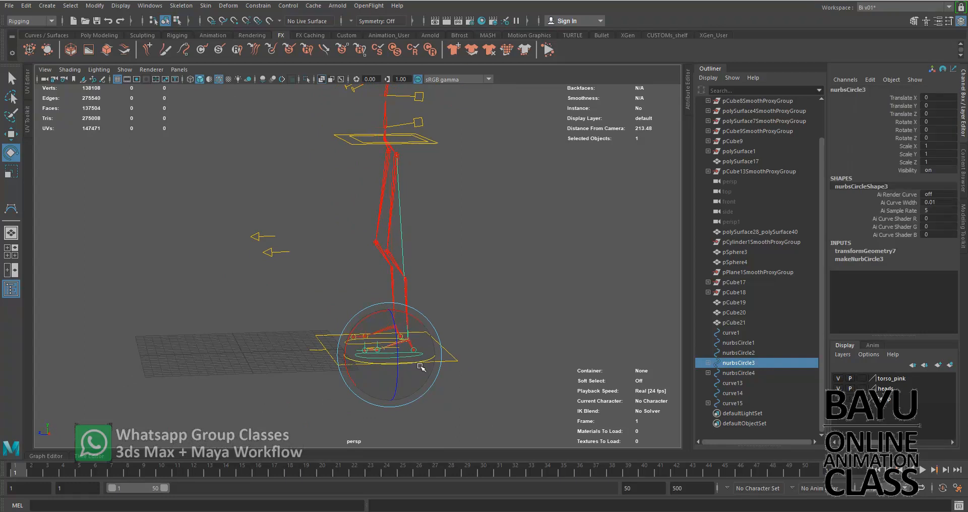
{"action": "left_click_drag", "start_coordinate": [362, 324], "coordinate": [342, 224]}
{"action": "key", "text": "ctrl+z"}
{"action": "left_click_drag", "start_coordinate": [346, 356], "coordinate": [404, 377], "text": "alt"}
{"action": "left_click", "coordinate": [548, 264]}
Select foot control nurbsCircle3 and open the Add Attribute dialog for it from the Attribute Editor
{"action": "middle_click_drag", "start_coordinate": [532, 298], "coordinate": [501, 313], "text": "alt"}
{"action": "left_click_drag", "start_coordinate": [501, 313], "coordinate": [450, 321], "text": "alt"}
{"action": "middle_click_drag", "start_coordinate": [482, 372], "coordinate": [495, 337], "text": "alt"}
{"action": "scroll", "coordinate": [495, 337], "scroll_direction": "up", "scroll_amount": 4}
{"action": "mouse_move", "coordinate": [504, 341]}
{"action": "left_mouse_down", "text": "alt"}
{"action": "mouse_move", "coordinate": [473, 267]}
{"action": "mouse_move", "coordinate": [461, 334]}
{"action": "mouse_move", "coordinate": [521, 341]}
{"action": "mouse_move", "coordinate": [499, 354]}
{"action": "mouse_move", "coordinate": [493, 350]}
{"action": "mouse_move", "coordinate": [540, 339]}
{"action": "mouse_move", "coordinate": [509, 347]}
{"action": "left_mouse_up", "text": "alt"}
{"action": "left_click", "coordinate": [433, 338]}
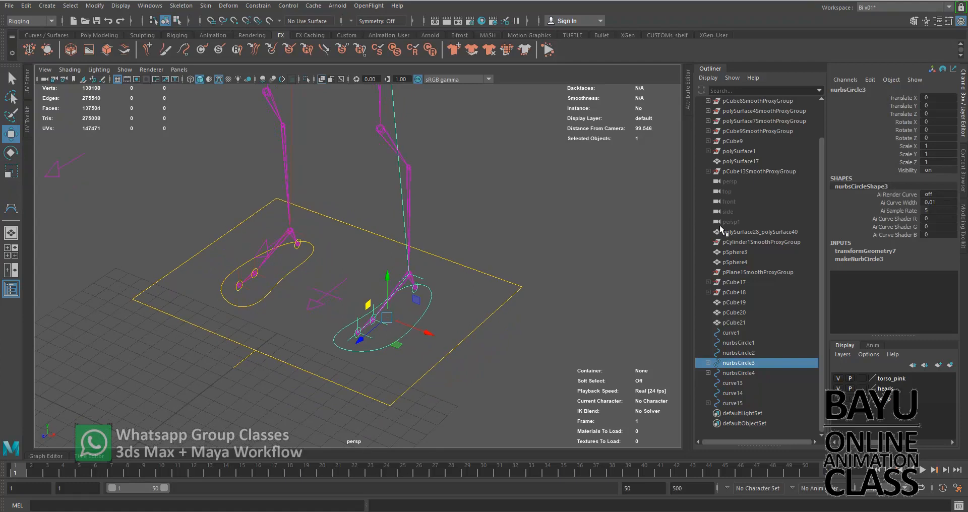
{"action": "left_click", "coordinate": [715, 68]}
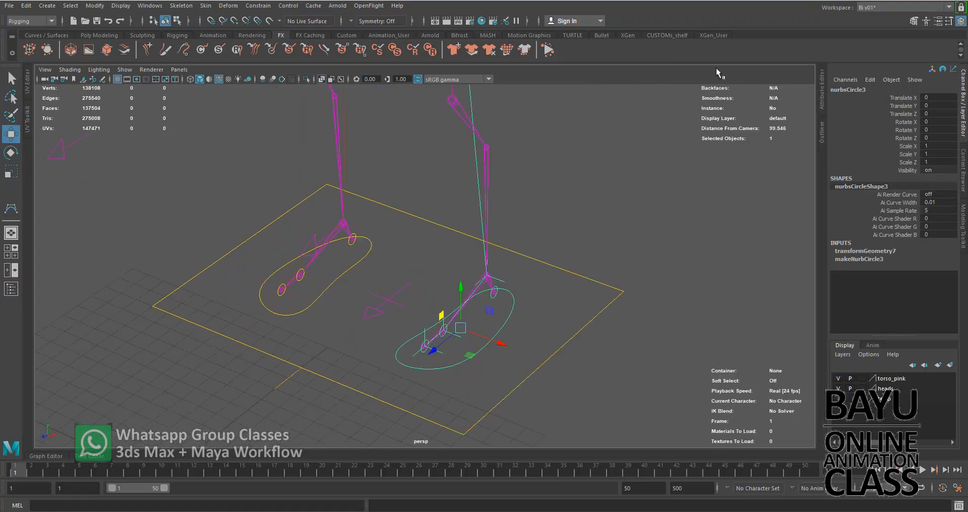
{"action": "left_click", "coordinate": [822, 97]}
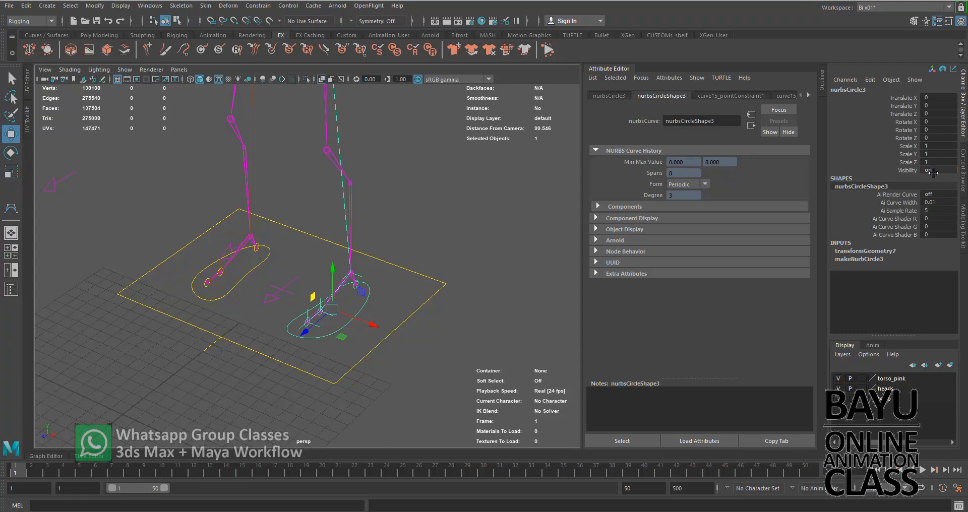
{"action": "left_click", "coordinate": [669, 78]}
{"action": "left_click", "coordinate": [689, 88]}
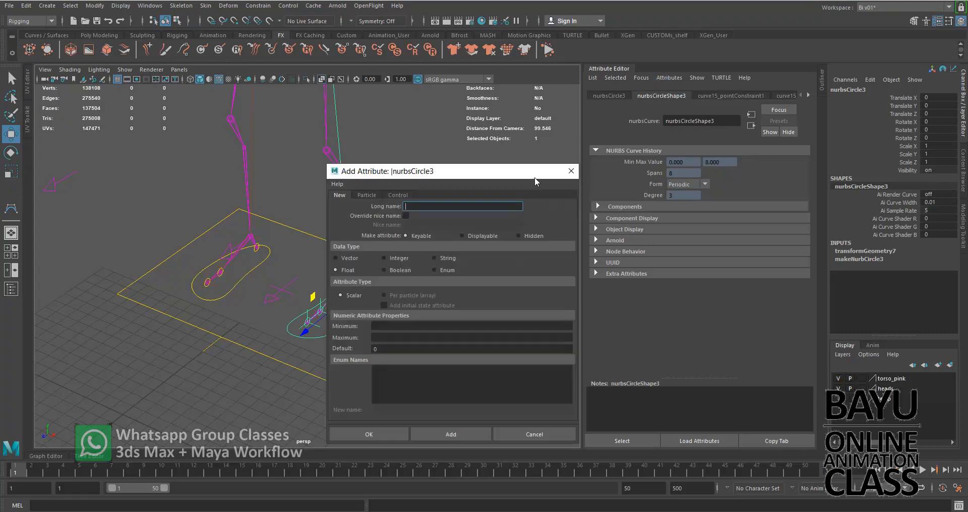
{"action": "left_click_drag", "start_coordinate": [516, 175], "coordinate": [686, 129]}
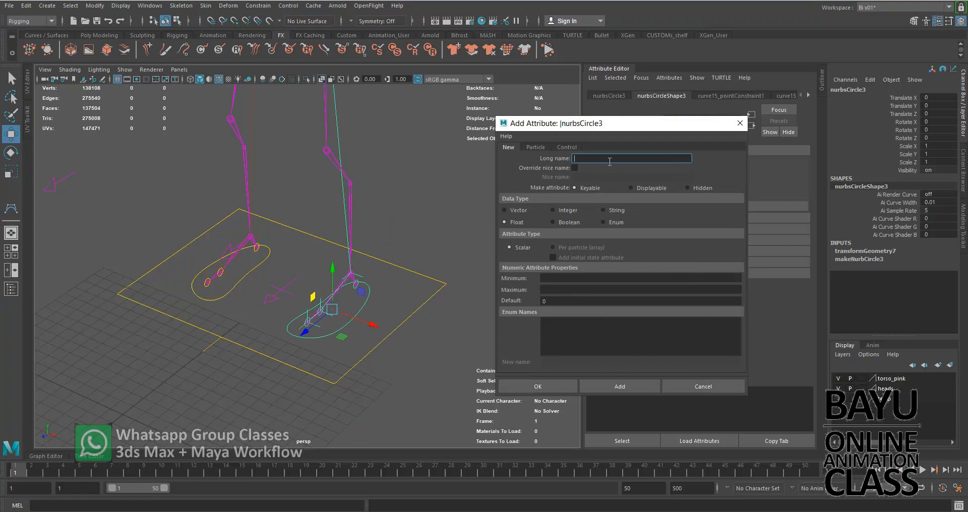
Add a keyable float attribute FootRoll_Left to nurbsCircle3 with minimum -10, maximum 10 and default 0
{"action": "left_click_drag", "start_coordinate": [368, 224], "coordinate": [303, 278], "text": "alt"}
{"action": "left_click", "coordinate": [637, 158]}
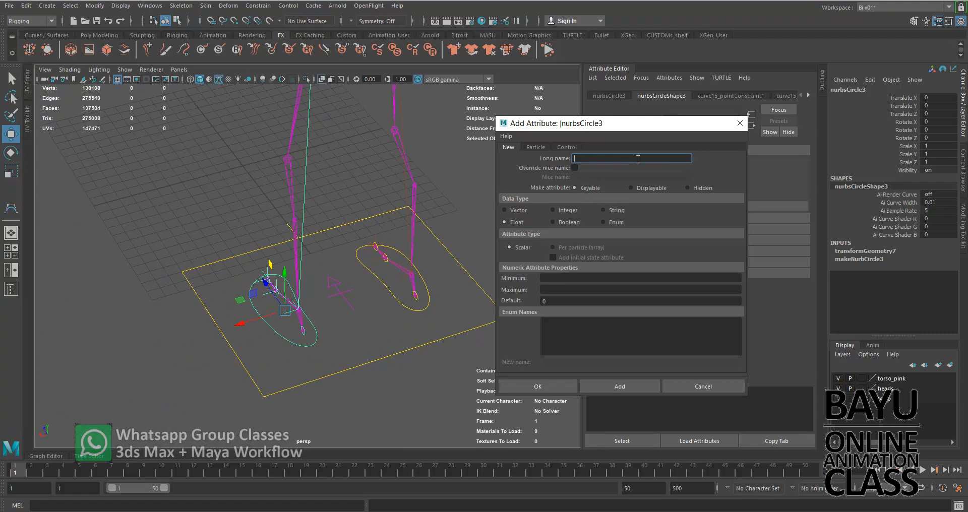
{"action": "type", "text": "FootRoll_Left"}
{"action": "left_click", "coordinate": [575, 278]}
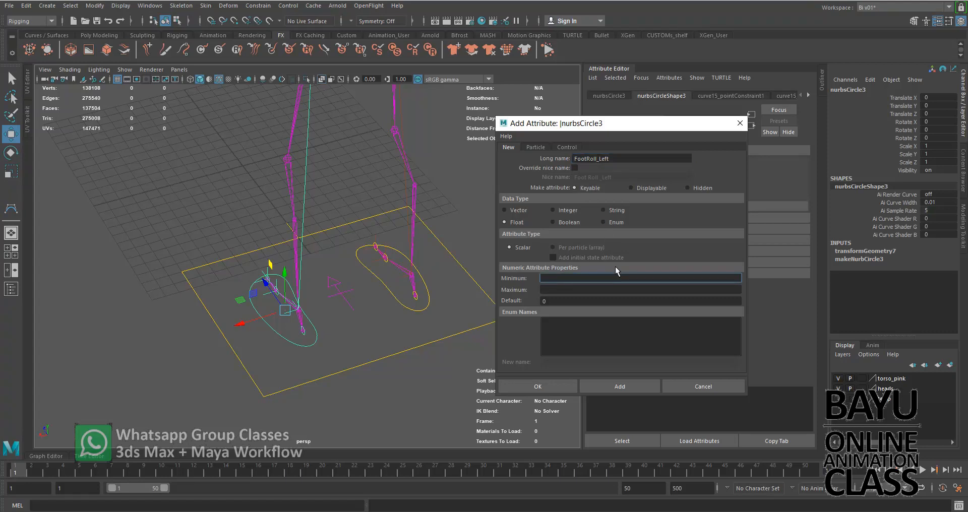
{"action": "type", "text": "-10"}
{"action": "key", "text": "Tab"}
{"action": "type", "text": "1"}
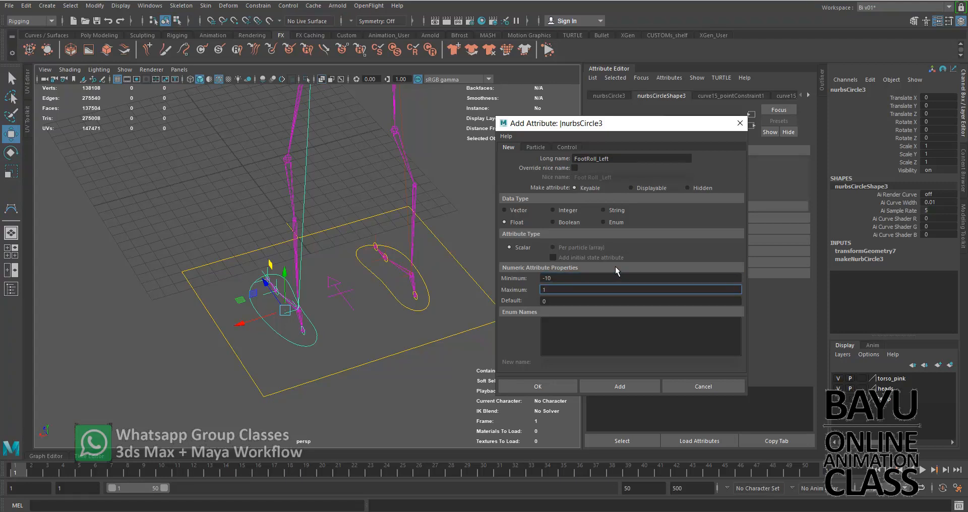
{"action": "type", "text": "0"}
{"action": "key", "text": "Tab"}
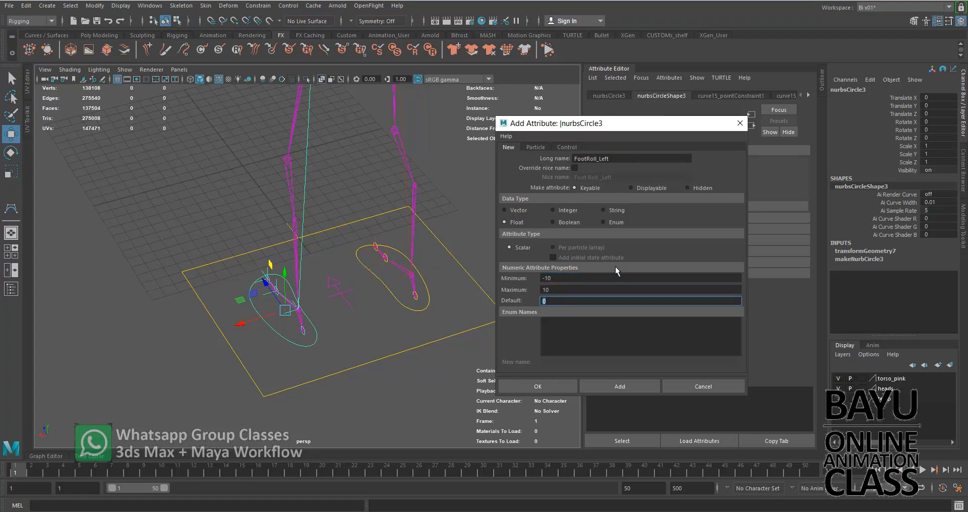
{"action": "left_click", "coordinate": [637, 391]}
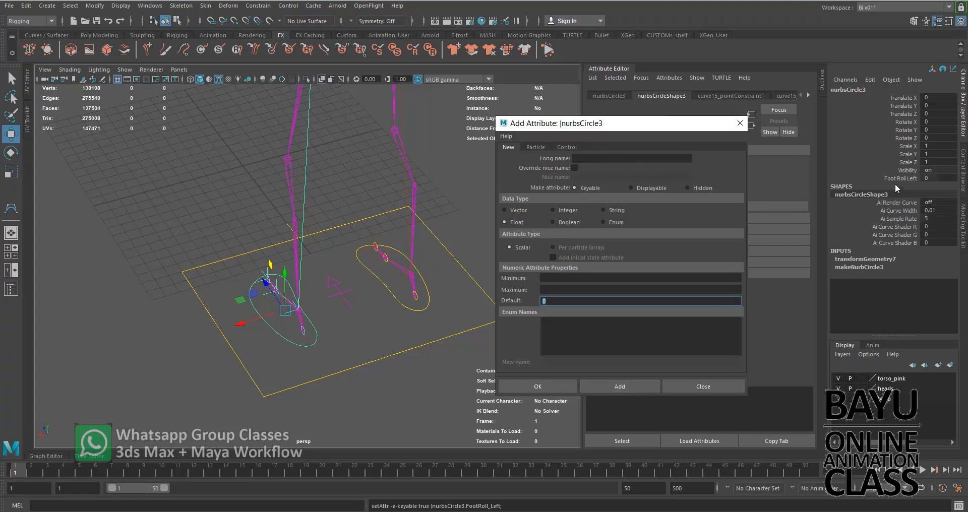
Examine the extra attributes on the nurbsCircle3 transform node
{"action": "left_click_drag", "start_coordinate": [705, 127], "coordinate": [386, 153]}
{"action": "left_click", "coordinate": [605, 94]}
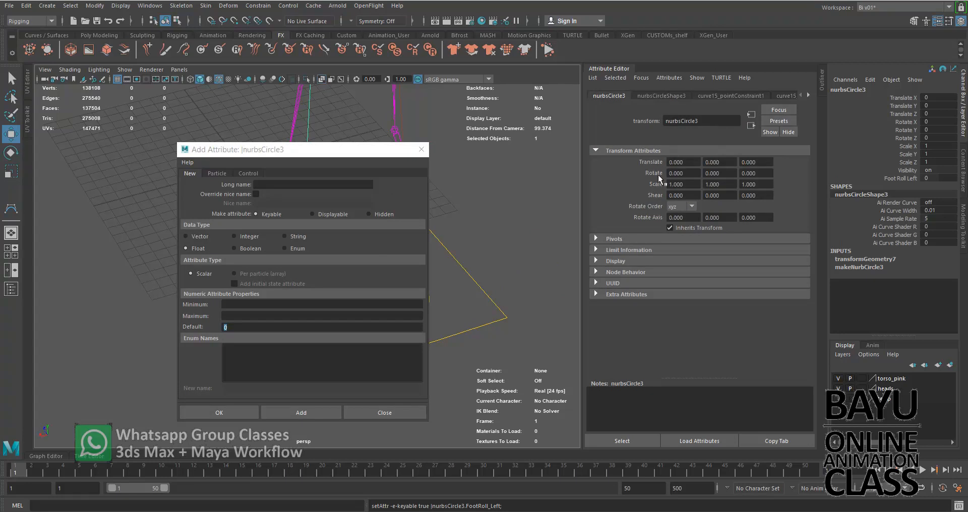
{"action": "left_click", "coordinate": [637, 294]}
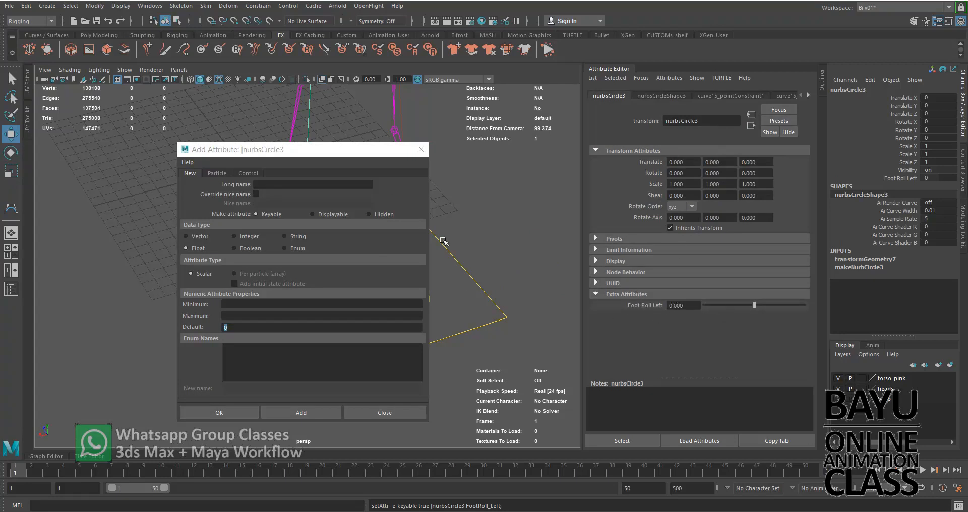
Select foot control nurbsCircle4 and enter FootRoll_Right as the long name of its new attribute
{"action": "left_click", "coordinate": [370, 154]}
{"action": "left_click_drag", "start_coordinate": [369, 156], "coordinate": [638, 165]}
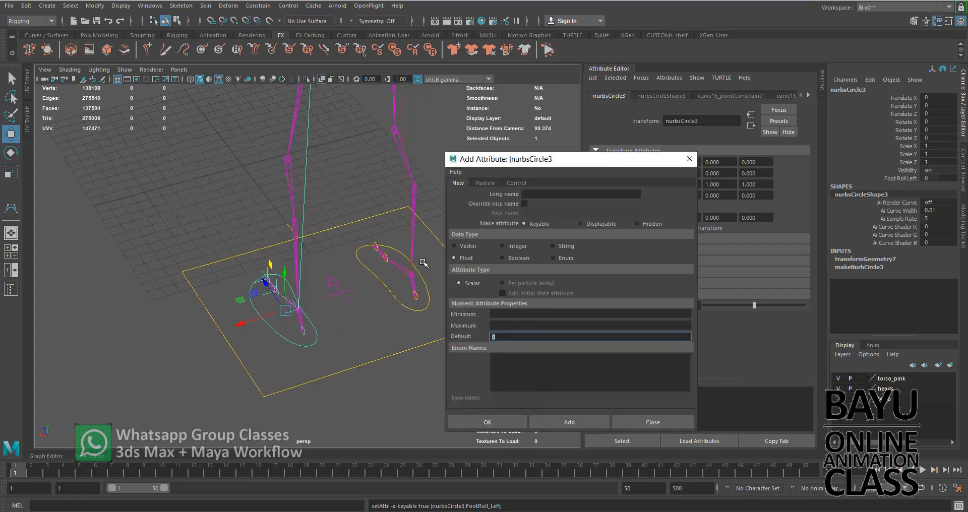
{"action": "left_click", "coordinate": [397, 300]}
{"action": "left_click", "coordinate": [545, 193]}
{"action": "type", "text": "F"}
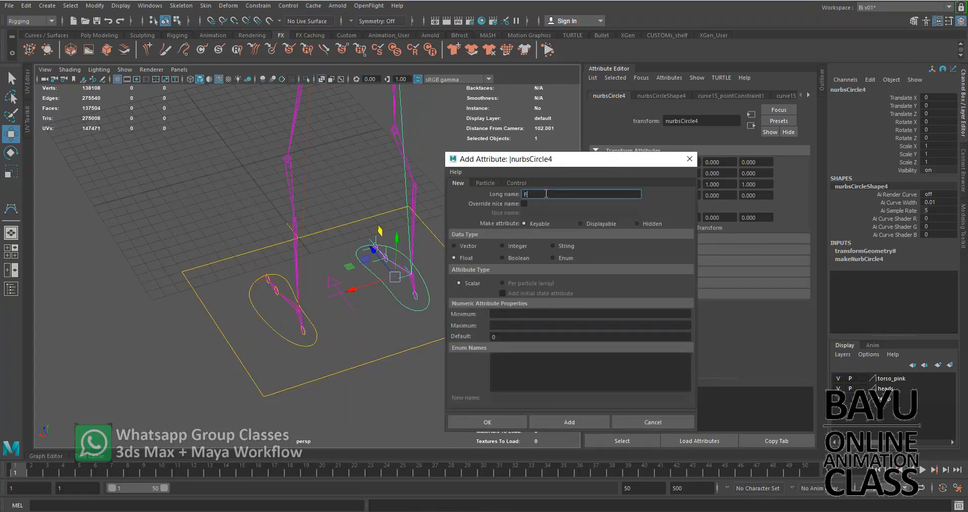
{"action": "type", "text": "ootRoa"}
{"action": "key", "text": "BackSpace"}
{"action": "key", "text": "BackSpace"}
{"action": "key", "text": "BackSpace"}
{"action": "key", "text": "BackSpace"}
{"action": "type", "text": "ll_Right"}
Set the FootRoll_Right range to minimum -10 and maximum 10, add the attribute and close the dialog
{"action": "left_click", "coordinate": [505, 313]}
{"action": "type", "text": "-10"}
{"action": "key", "text": "Tab"}
{"action": "type", "text": "10"}
{"action": "key", "text": "Tab"}
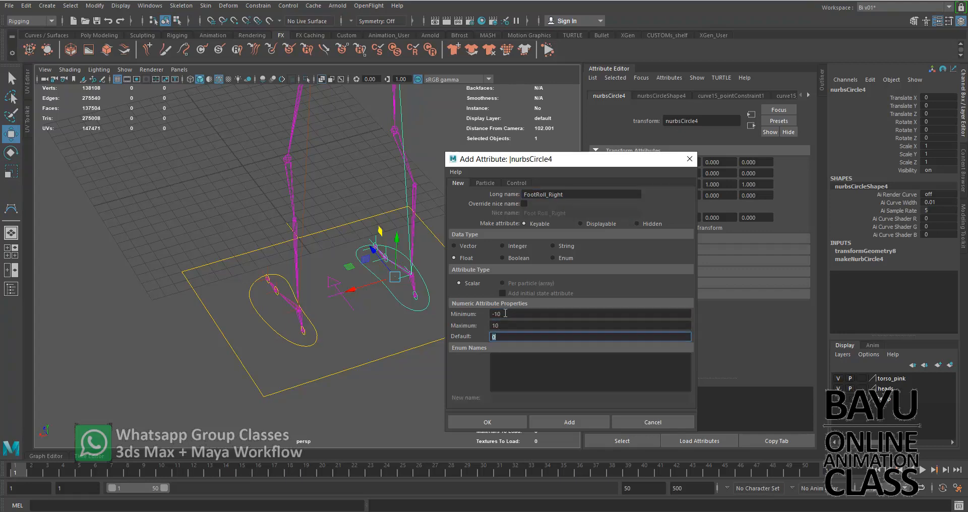
{"action": "left_click", "coordinate": [542, 421]}
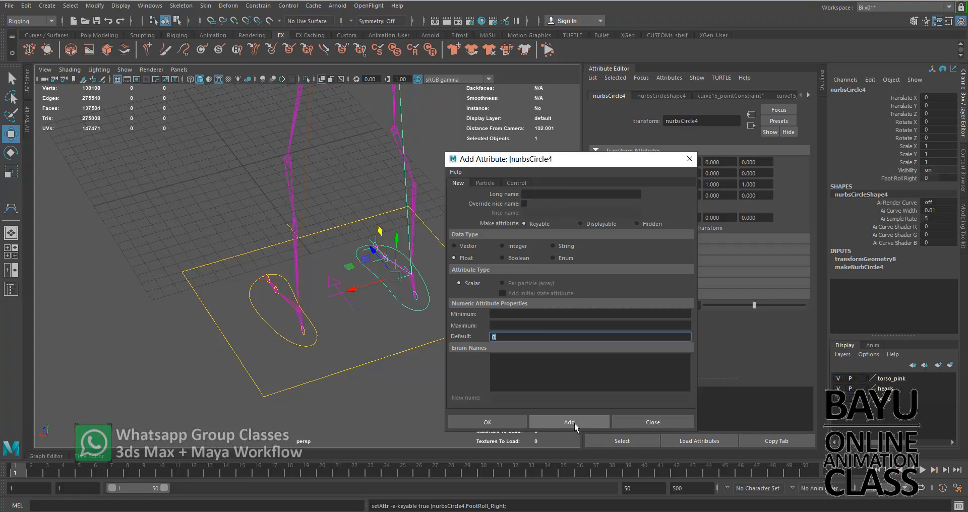
{"action": "left_click", "coordinate": [658, 422]}
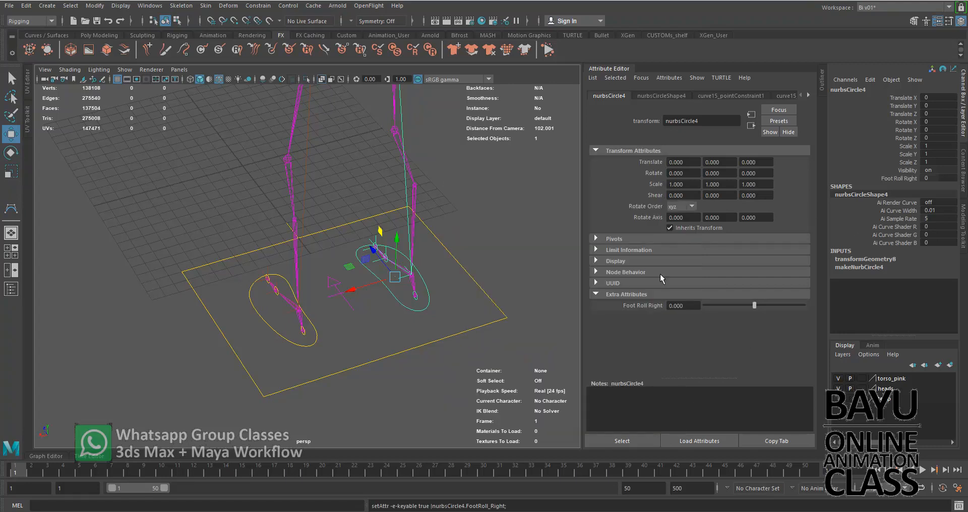
Try changing the Foot Roll Right value on nurbsCircle4 and undo the change
{"action": "left_click_drag", "start_coordinate": [200, 307], "coordinate": [362, 302], "text": "alt"}
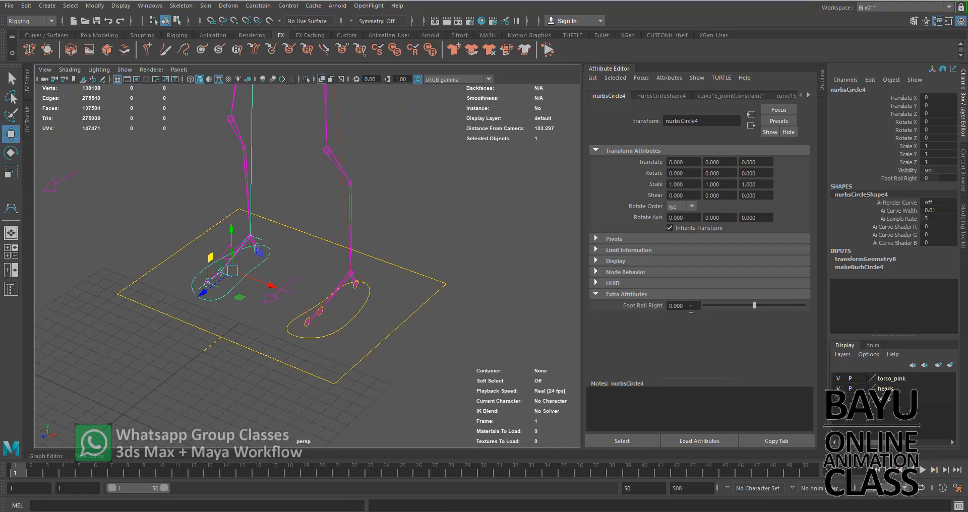
{"action": "left_click_drag", "start_coordinate": [755, 305], "coordinate": [761, 305]}
{"action": "key", "text": "ctrl+z"}
Select foot control nurbsCircle3 and hide the Attribute Editor
{"action": "scroll", "coordinate": [372, 341], "scroll_direction": "up", "scroll_amount": 5}
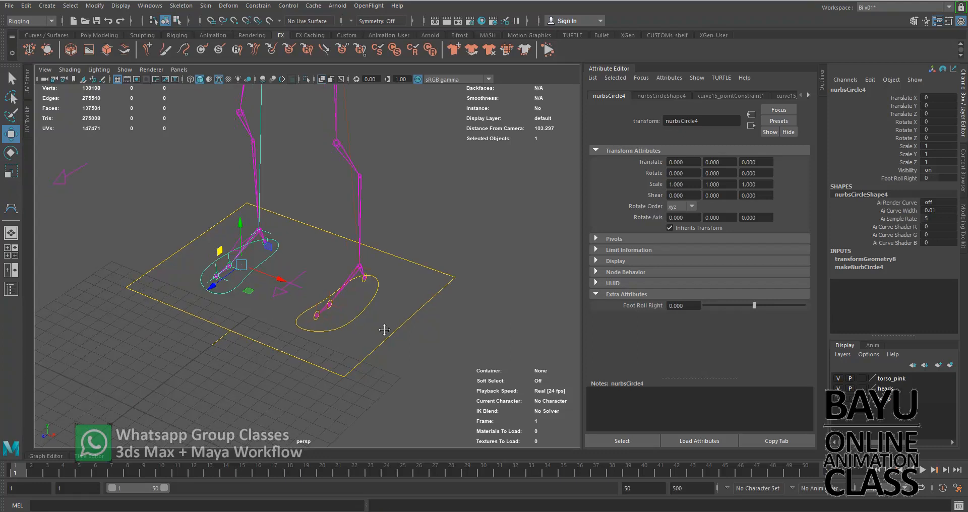
{"action": "scroll", "coordinate": [363, 344], "scroll_direction": "up", "scroll_amount": 2}
{"action": "left_click", "coordinate": [387, 328]}
{"action": "middle_click_drag", "start_coordinate": [413, 359], "coordinate": [381, 349], "text": "alt"}
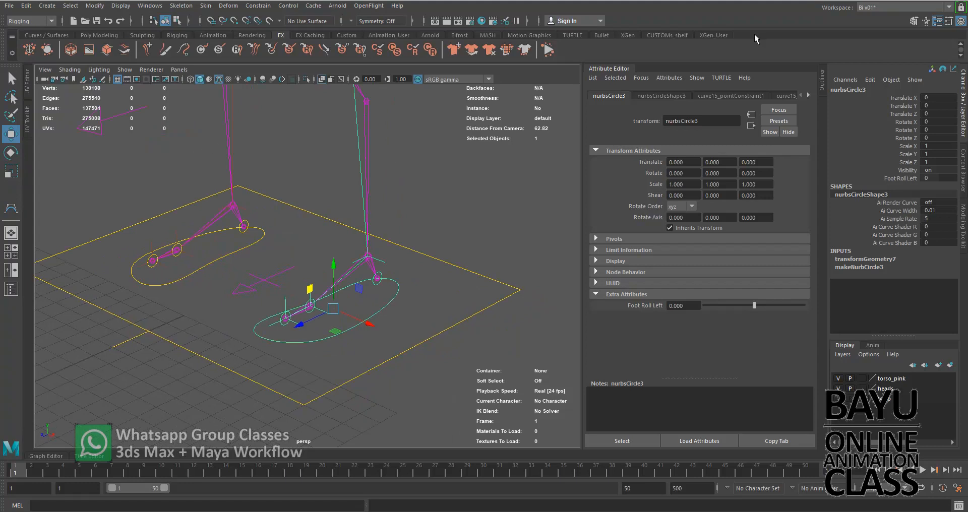
{"action": "key", "text": "ctrl+a"}
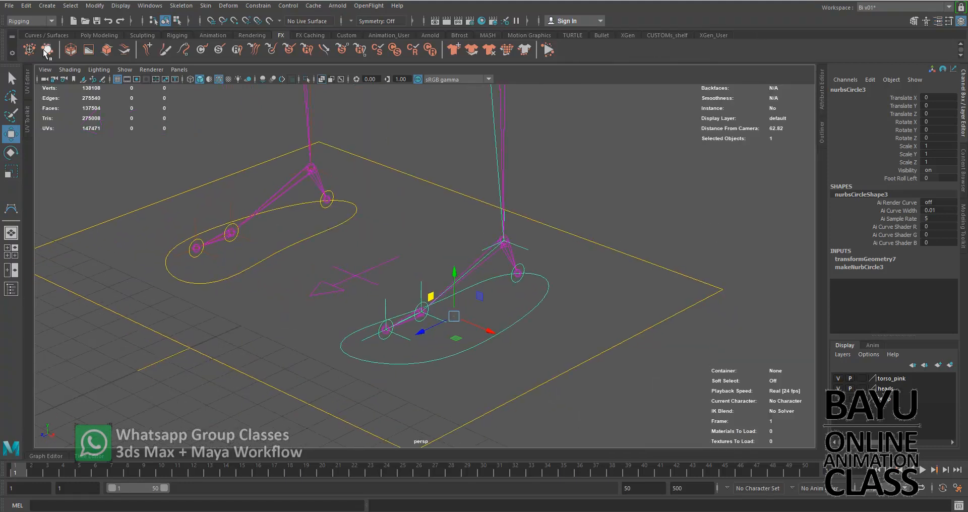
Switch to the Animation menu set and open the Set Driven Key window for nurbsCircle3, moving it clear of the foot controls
{"action": "left_click", "coordinate": [32, 21]}
{"action": "left_click", "coordinate": [38, 53]}
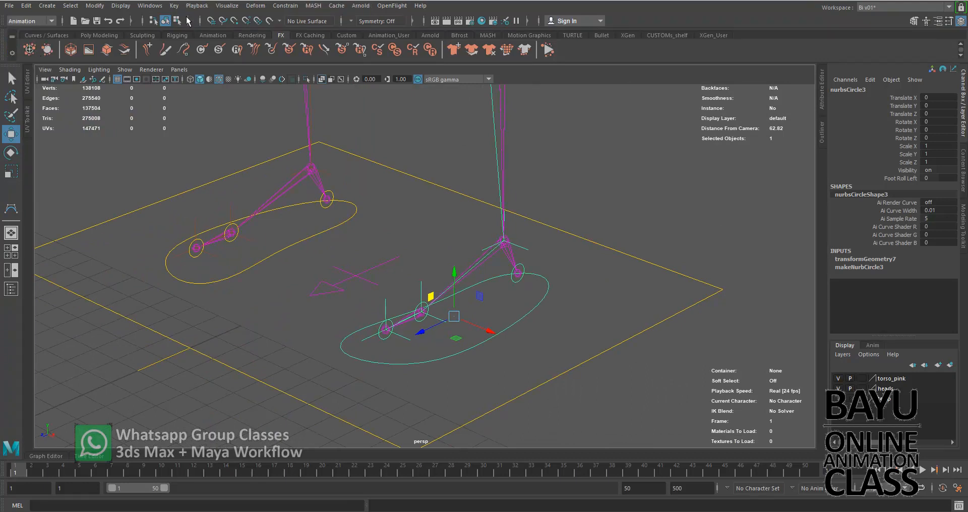
{"action": "left_click", "coordinate": [175, 6]}
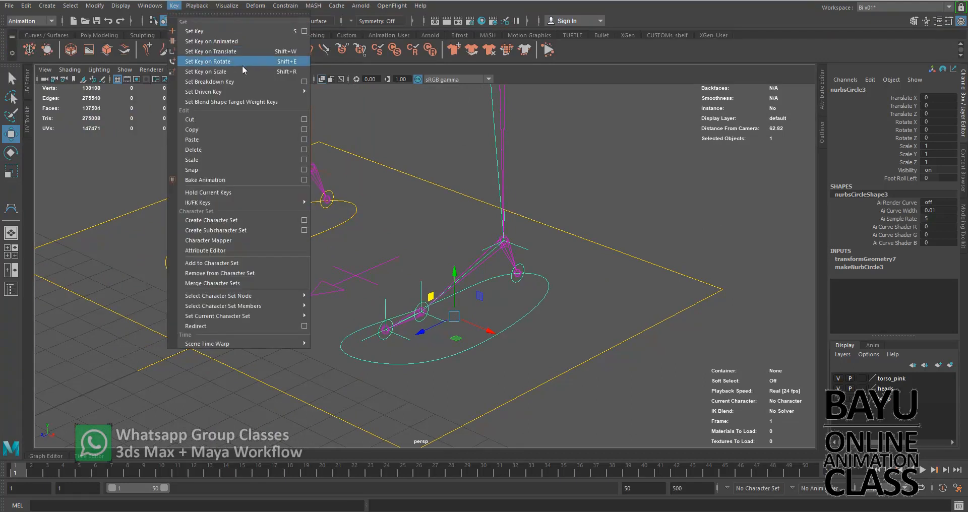
{"action": "mouse_move", "coordinate": [246, 92]}
{"action": "left_click", "coordinate": [344, 99]}
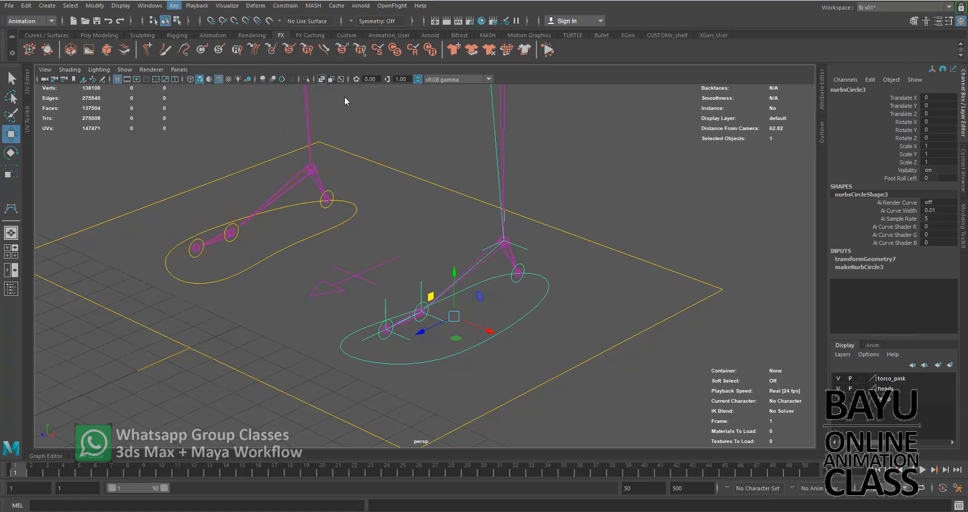
{"action": "left_click_drag", "start_coordinate": [592, 129], "coordinate": [707, 118]}
Load nurbsCircle3 as the driver and choose its Foot Roll Left attribute
{"action": "middle_click_drag", "start_coordinate": [487, 300], "coordinate": [422, 296], "text": "alt"}
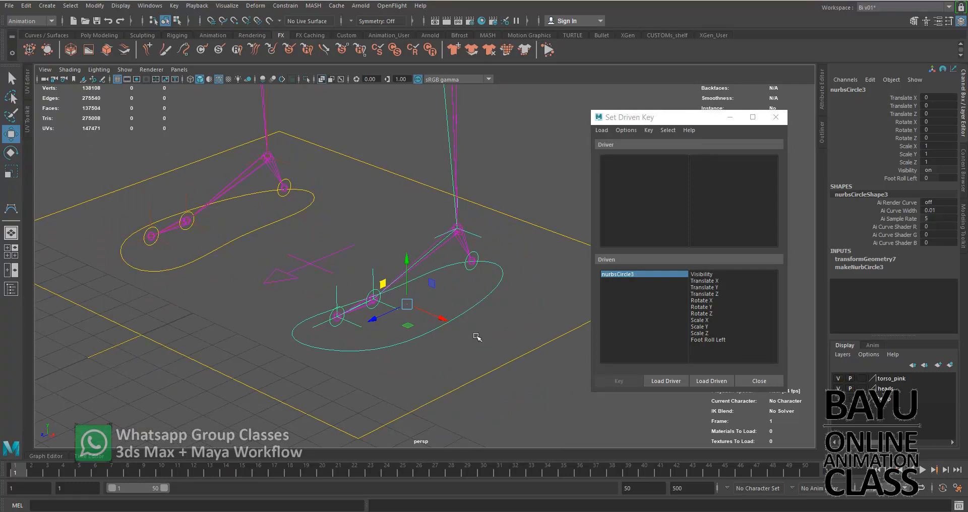
{"action": "left_click", "coordinate": [657, 381]}
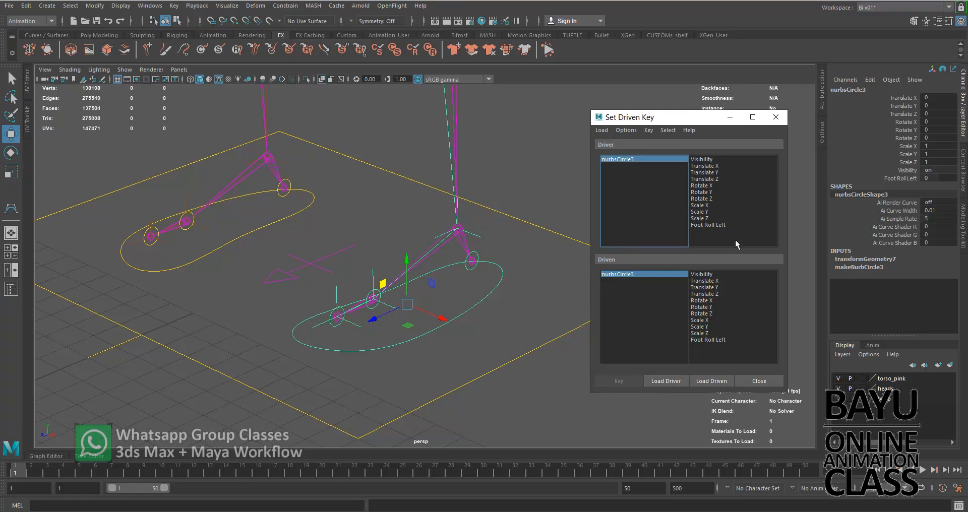
{"action": "left_click", "coordinate": [723, 226]}
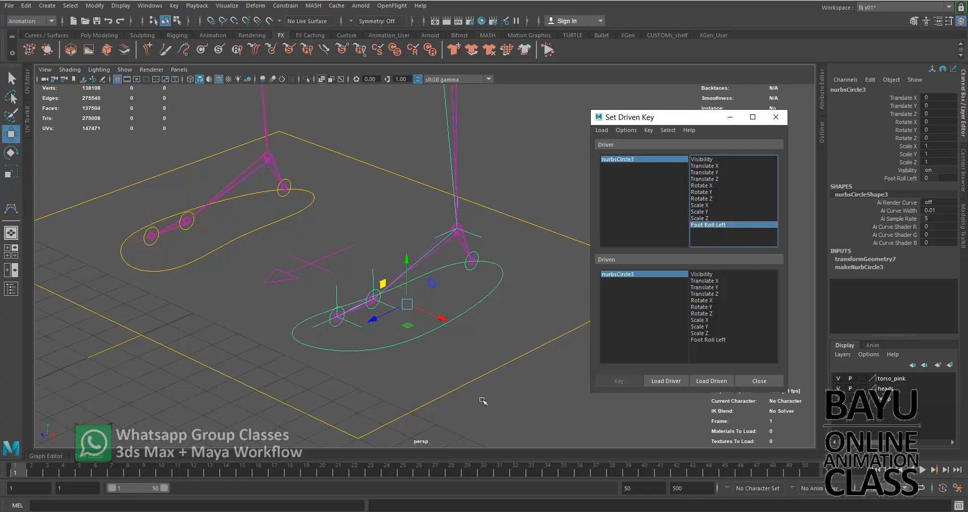
Load the ball and toe controls nurbsCircle5 and nurbsCircle6 as driven objects and choose Rotate X for both
{"action": "middle_click_drag", "start_coordinate": [417, 371], "coordinate": [389, 360], "text": "alt"}
{"action": "scroll", "coordinate": [386, 359], "scroll_direction": "up", "scroll_amount": 1}
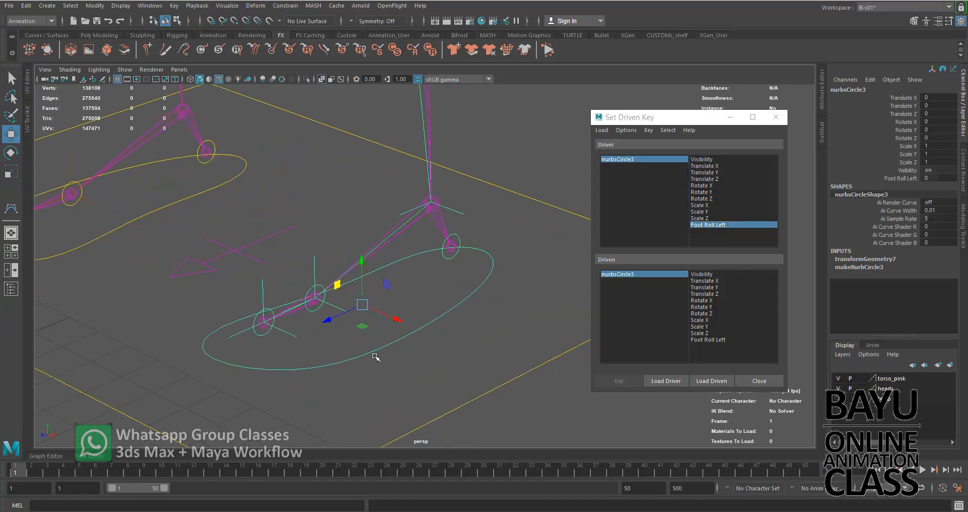
{"action": "scroll", "coordinate": [425, 385], "scroll_direction": "up", "scroll_amount": 1}
{"action": "left_click", "coordinate": [398, 389]}
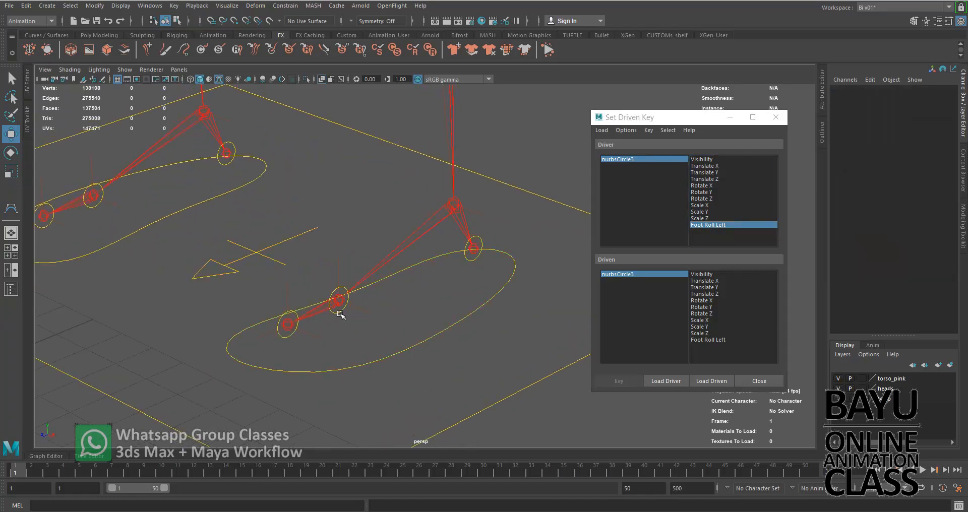
{"action": "left_click", "coordinate": [335, 310]}
{"action": "left_click", "coordinate": [291, 337]}
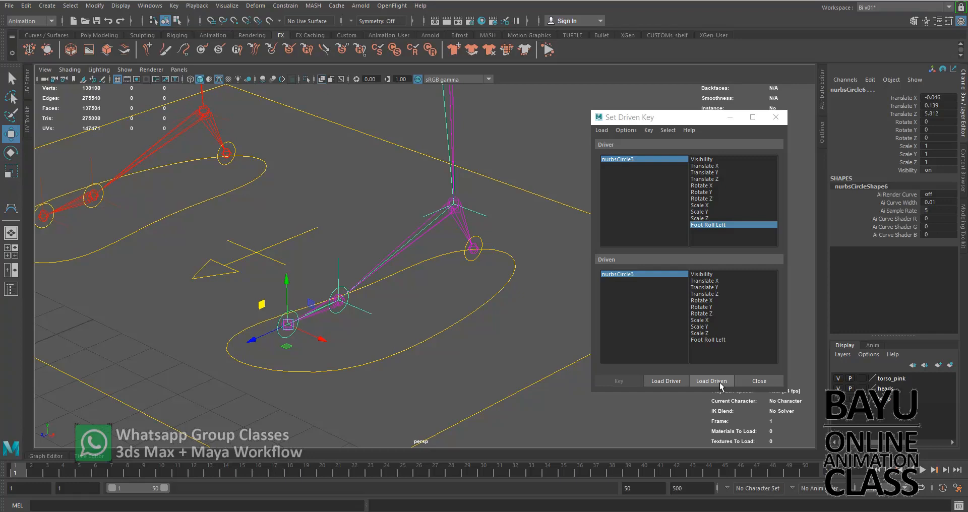
{"action": "left_click", "coordinate": [720, 383]}
{"action": "left_click_drag", "start_coordinate": [636, 272], "coordinate": [636, 280]}
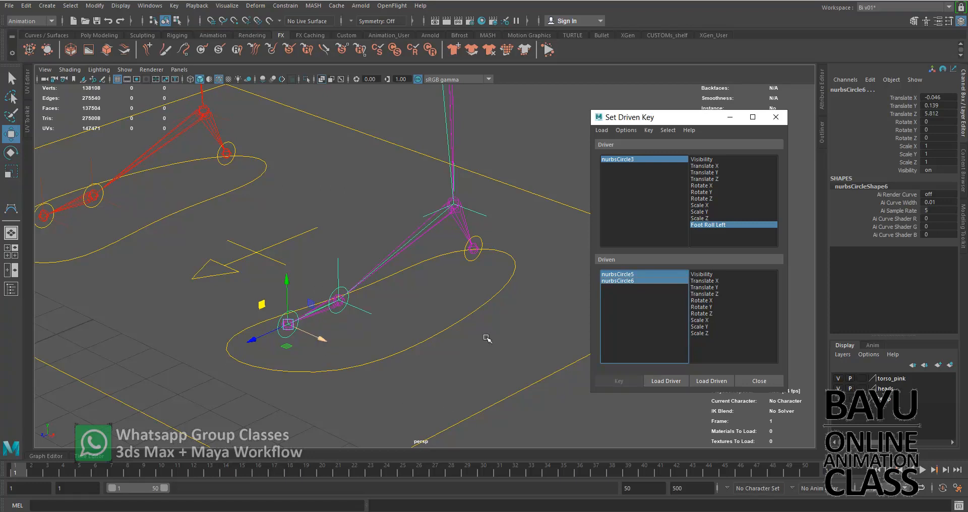
{"action": "left_click", "coordinate": [710, 300]}
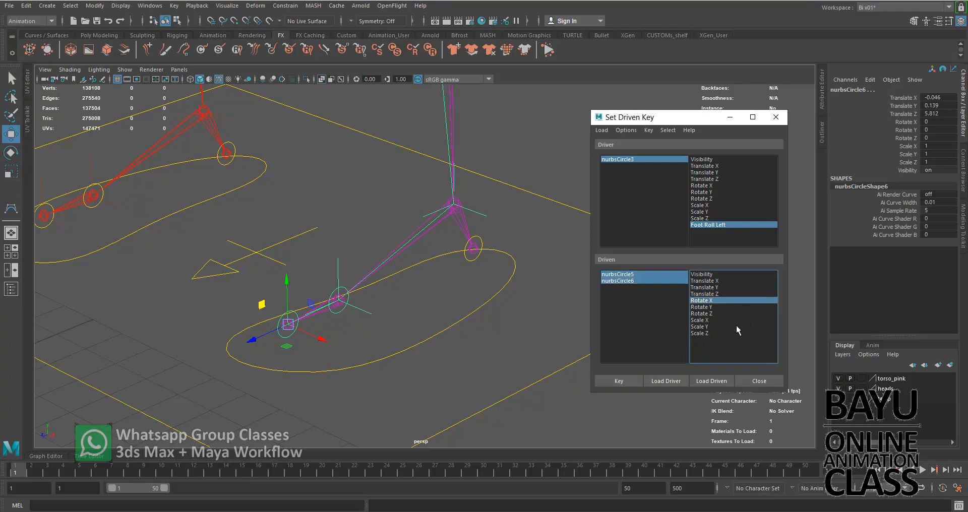
Key the neutral Rotate X of nurbsCircle5 and nurbsCircle6 against Foot Roll Left at 0
{"action": "left_click", "coordinate": [667, 160]}
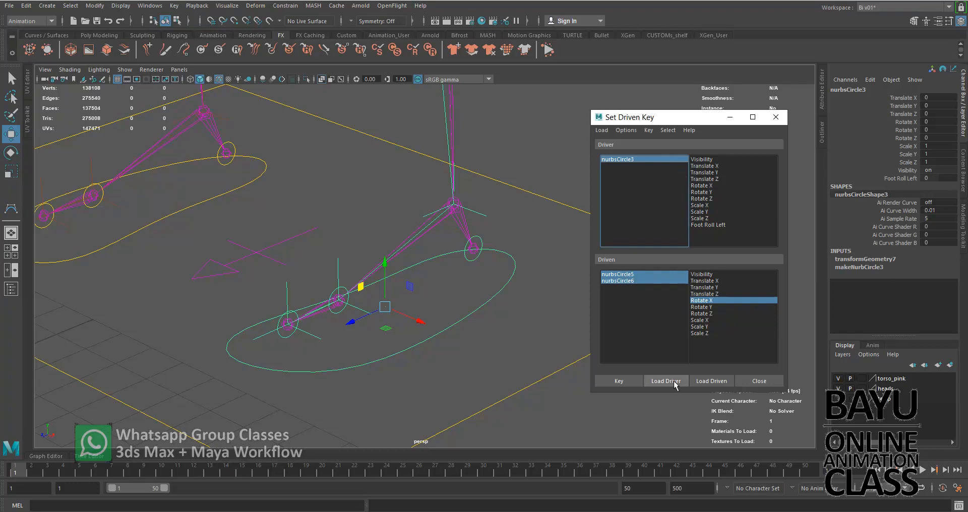
{"action": "left_click", "coordinate": [642, 279]}
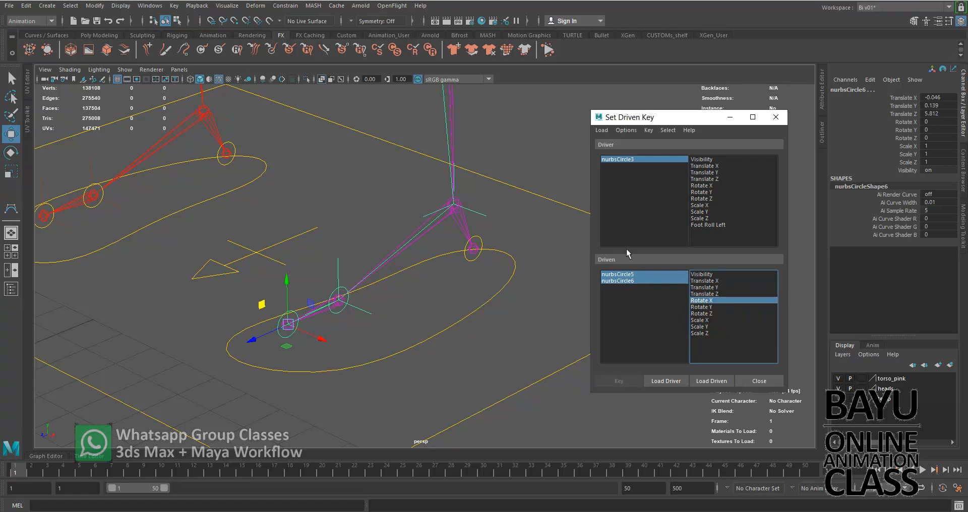
{"action": "left_click", "coordinate": [712, 225]}
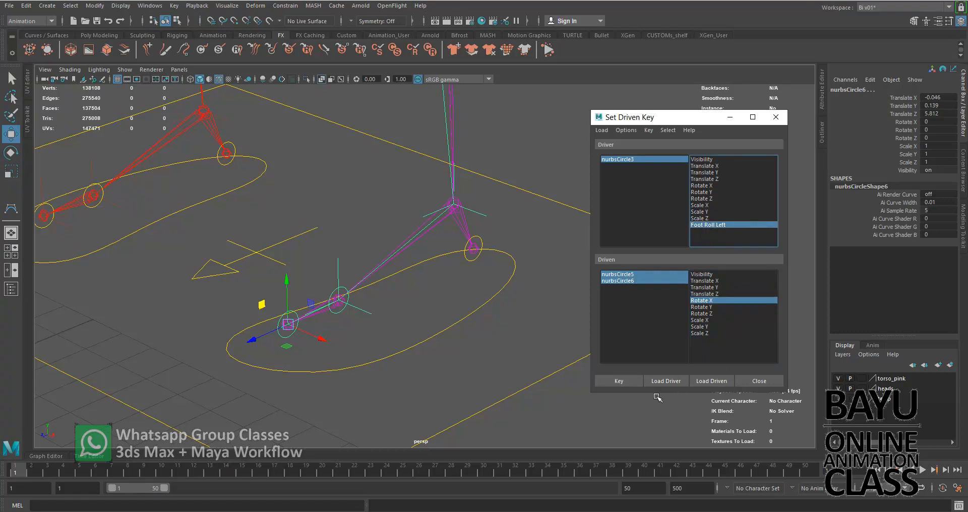
{"action": "left_click", "coordinate": [625, 381]}
Set Foot Roll Left to 5 and nurbsCircle5's Rotate X to 30, and key this driven pose
{"action": "left_click", "coordinate": [663, 157]}
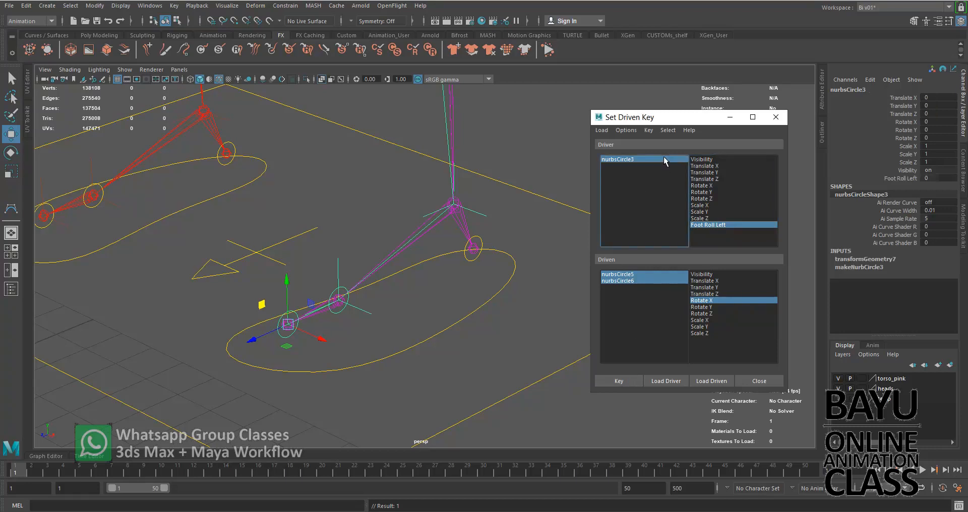
{"action": "left_click", "coordinate": [935, 178]}
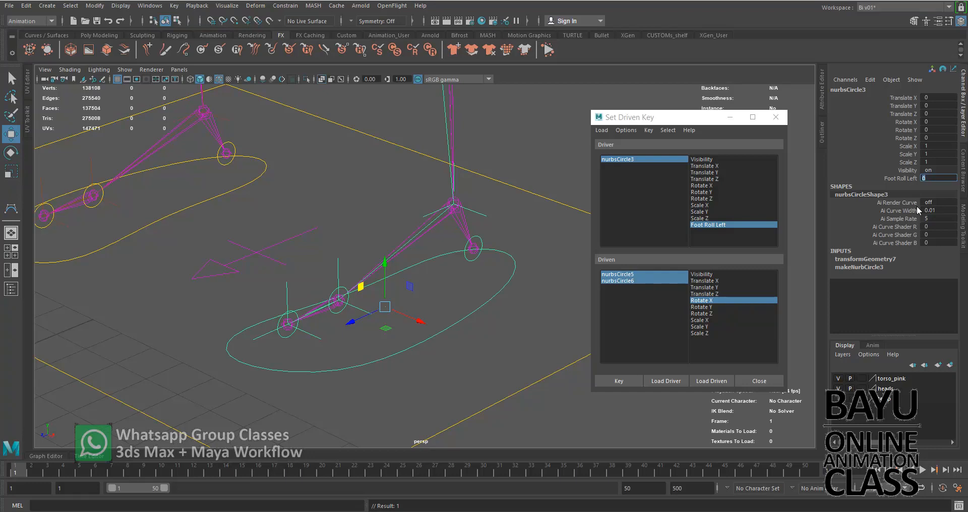
{"action": "type", "text": "5"}
{"action": "key", "text": "Return"}
{"action": "left_click", "coordinate": [640, 275]}
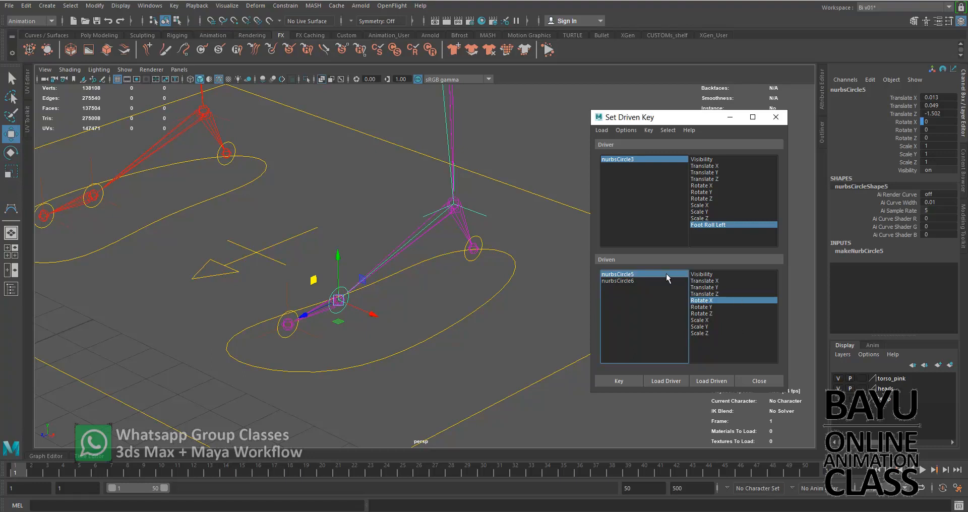
{"action": "left_click", "coordinate": [938, 122]}
{"action": "type", "text": "30"}
{"action": "key", "text": "Return"}
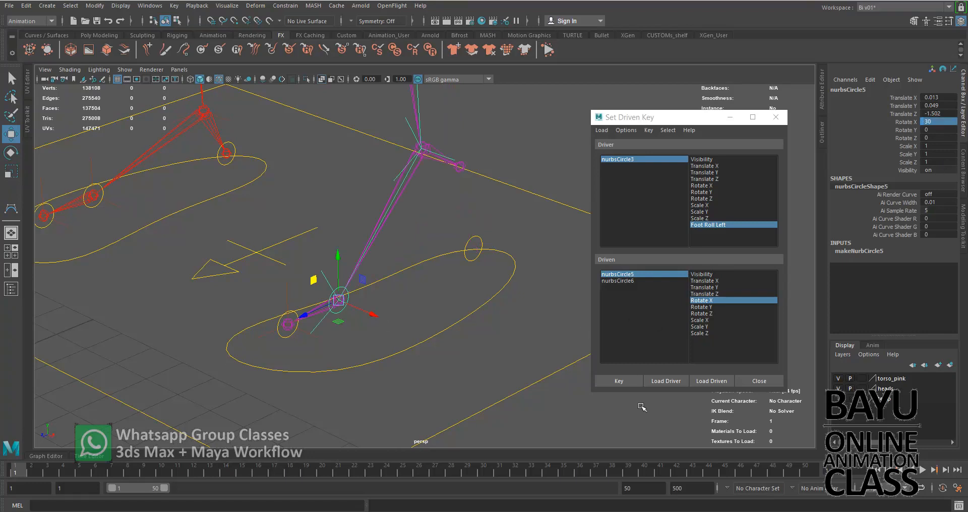
{"action": "left_click", "coordinate": [621, 382]}
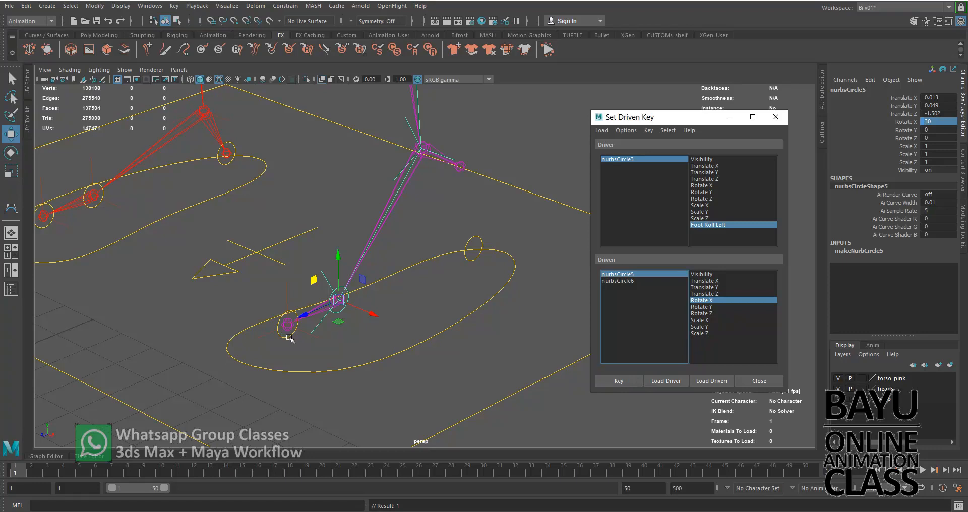
Set Foot Roll Left to 10 and nurbsCircle5's Rotate X to 0, and key this driven pose
{"action": "left_click", "coordinate": [669, 160]}
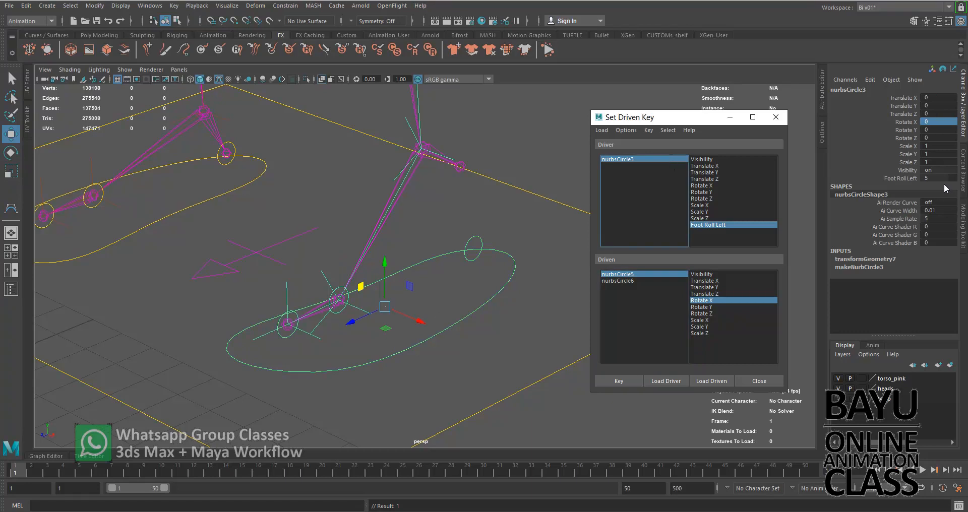
{"action": "left_click", "coordinate": [944, 177]}
{"action": "type", "text": "10"}
{"action": "key", "text": "Tab"}
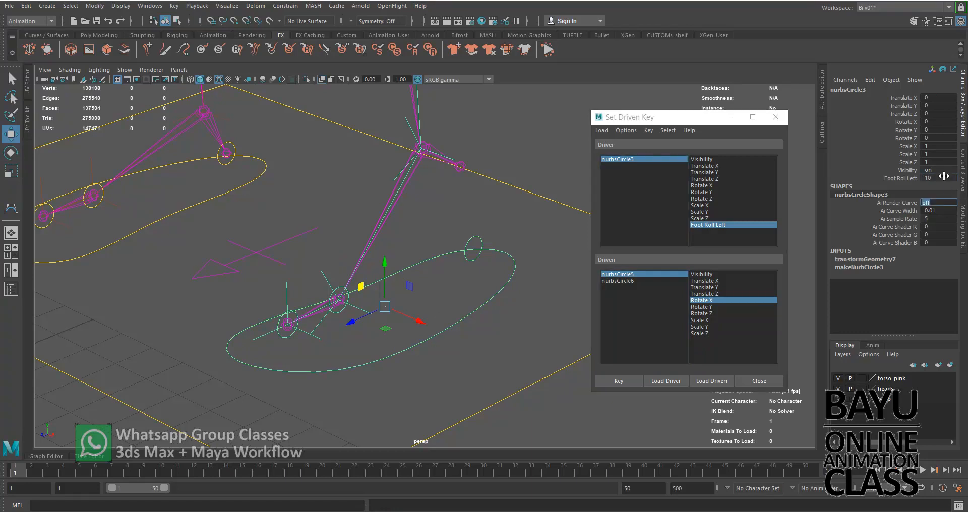
{"action": "left_click", "coordinate": [651, 274]}
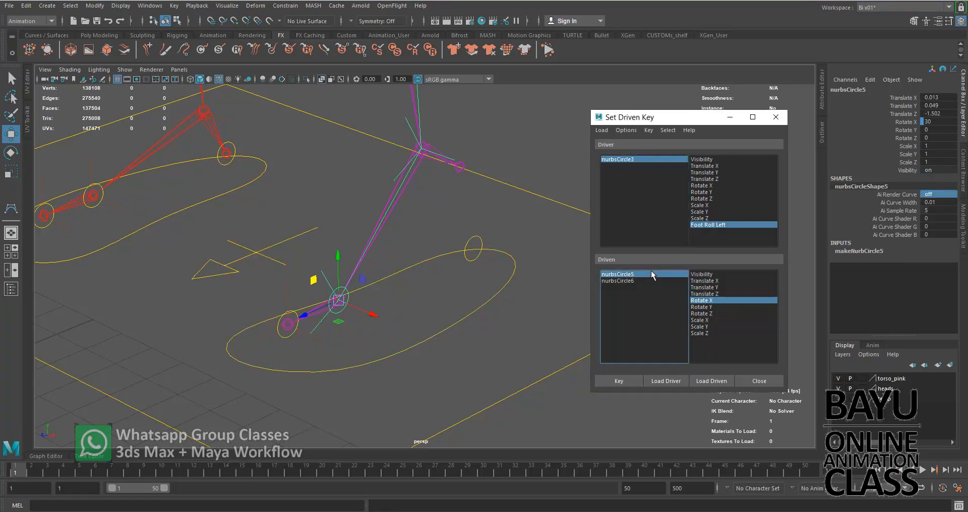
{"action": "left_click", "coordinate": [944, 122]}
{"action": "type", "text": "0"}
{"action": "key", "text": "Return"}
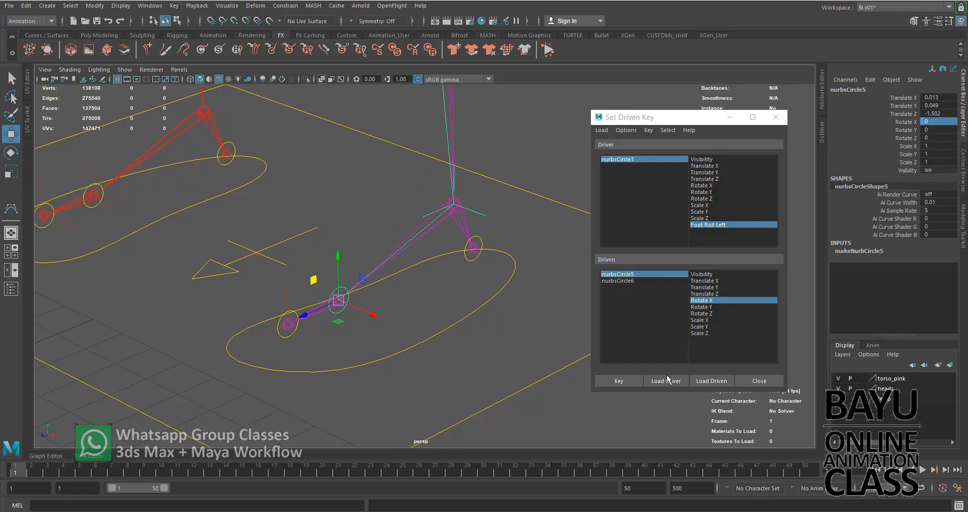
{"action": "left_click", "coordinate": [619, 381]}
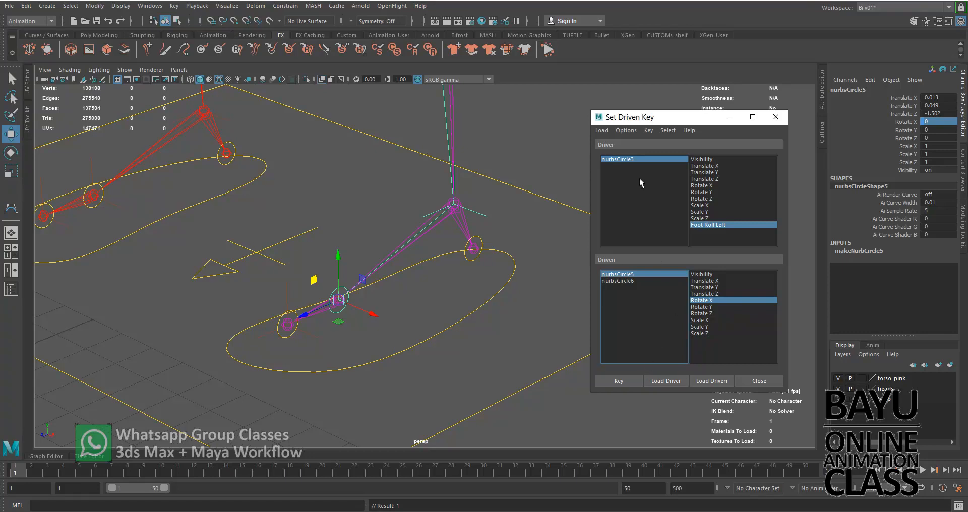
Choose nurbsCircle6 as the driven control and set Foot Roll Left on nurbsCircle3 to 0
{"action": "left_click", "coordinate": [637, 281]}
{"action": "left_click", "coordinate": [652, 159]}
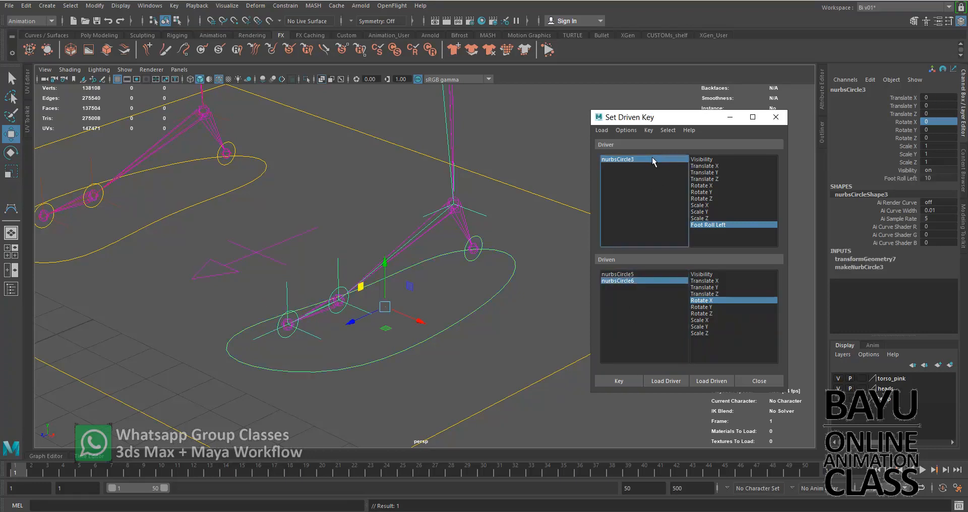
{"action": "double_click", "coordinate": [950, 177]}
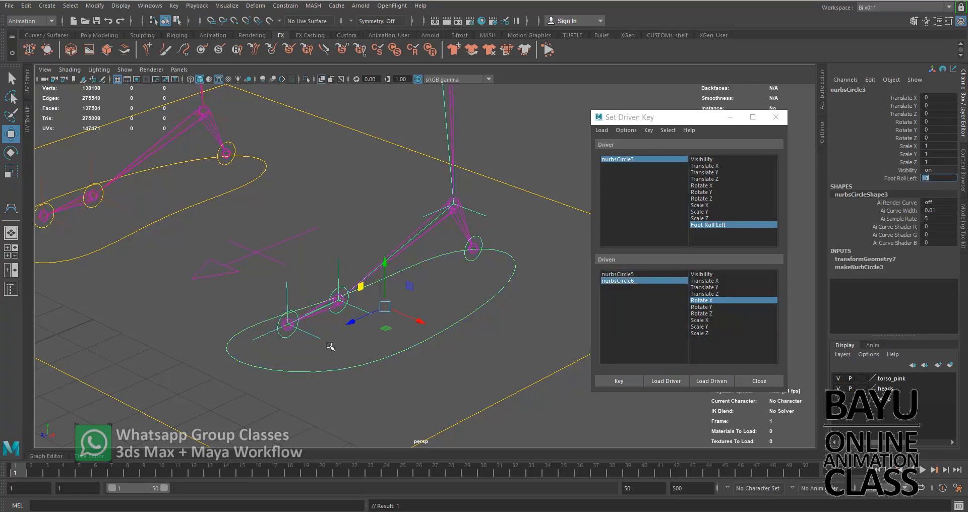
{"action": "type", "text": "0"}
{"action": "key", "text": "Return"}
{"action": "left_click", "coordinate": [630, 281]}
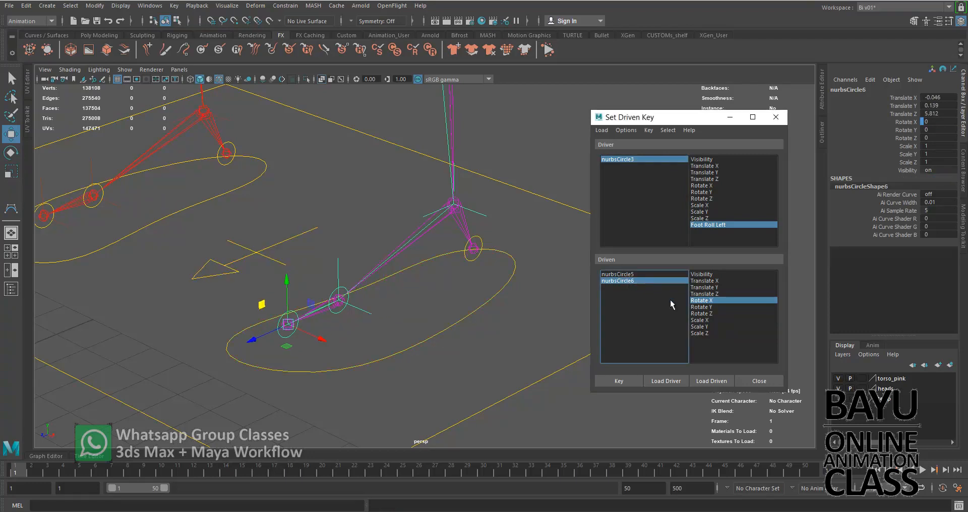
Set Foot Roll Left to 5 and key nurbsCircle6's unrotated Rotate X at that value
{"action": "left_click", "coordinate": [640, 159]}
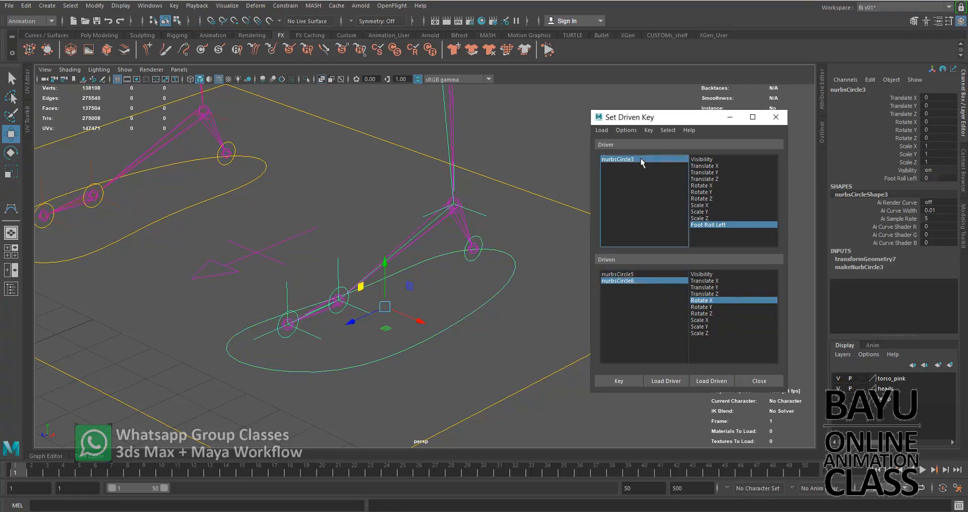
{"action": "double_click", "coordinate": [940, 177]}
{"action": "type", "text": "5"}
{"action": "key", "text": "Return"}
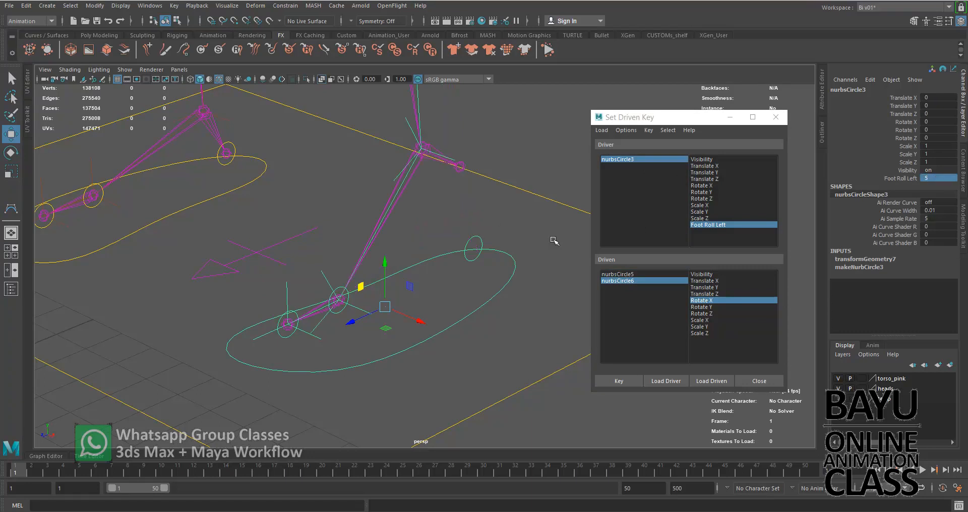
{"action": "left_click", "coordinate": [618, 280]}
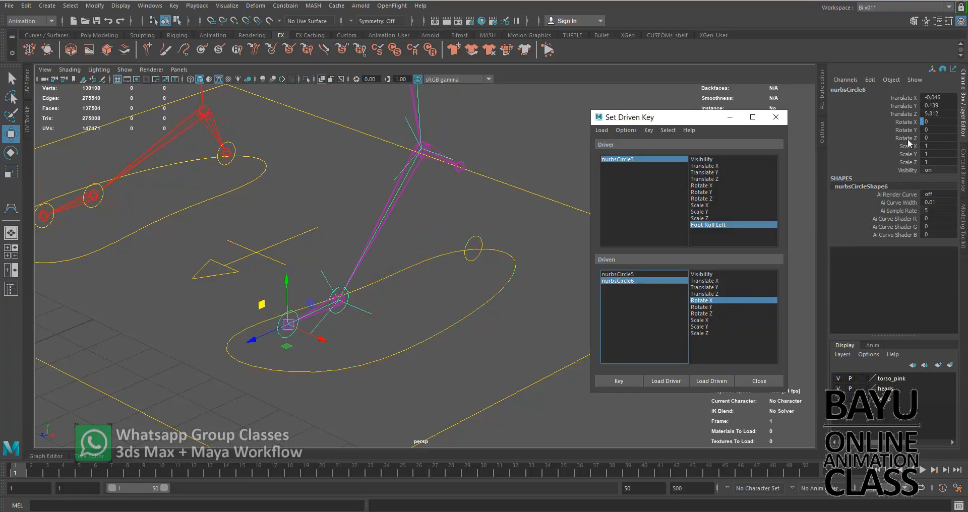
{"action": "left_click", "coordinate": [628, 379]}
Set Foot Roll Left on the driver nurbsCircle3 to 10
{"action": "left_click", "coordinate": [675, 159]}
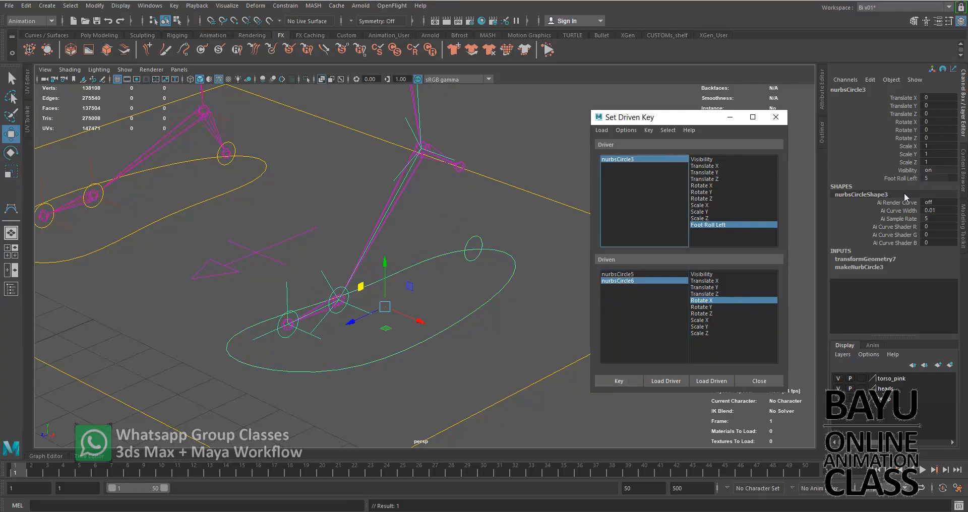
{"action": "left_click", "coordinate": [930, 178]}
{"action": "type", "text": "10"}
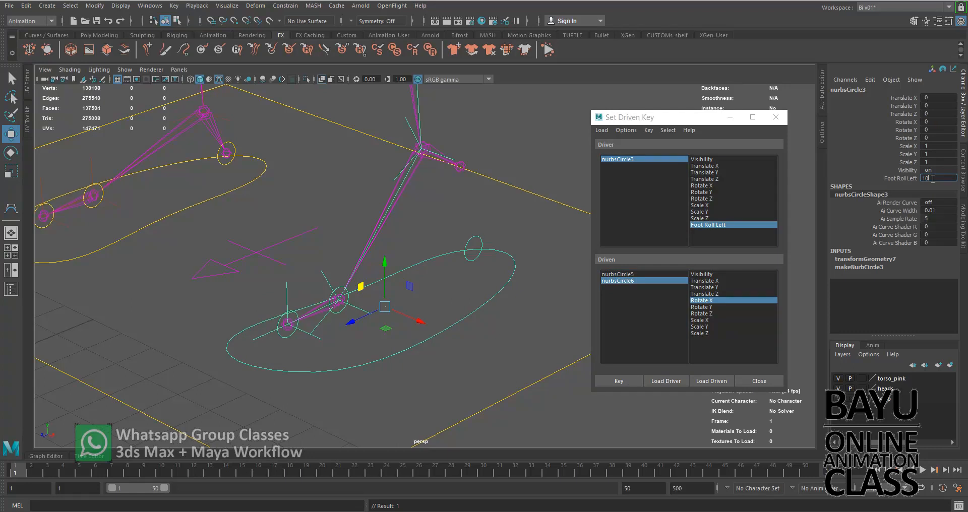
{"action": "key", "text": "Return"}
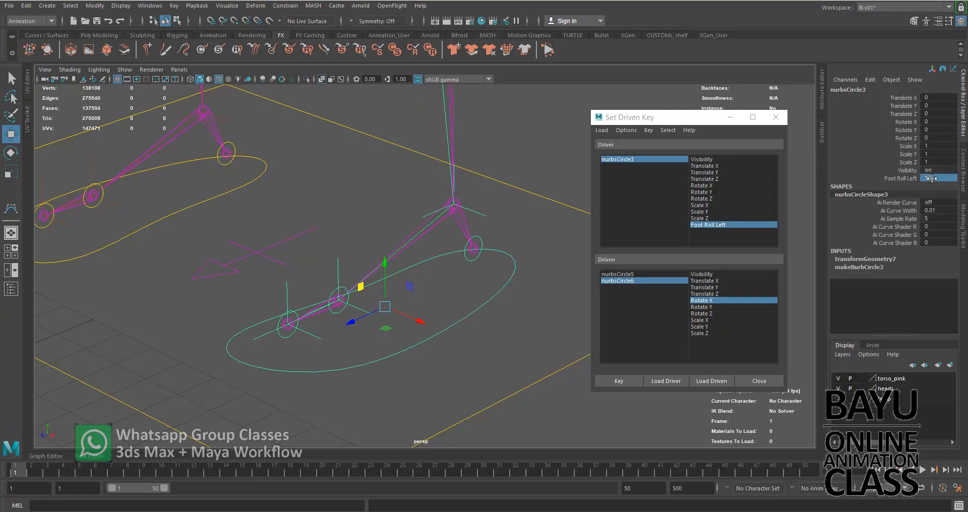
Set nurbsCircle6's Rotate X to 40 and key this driven pose
{"action": "left_click", "coordinate": [618, 281]}
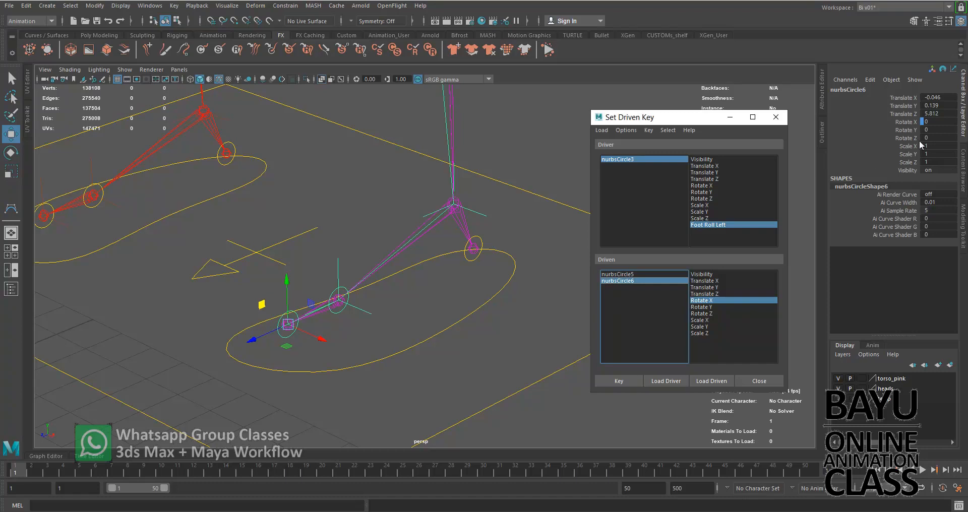
{"action": "left_click", "coordinate": [935, 121]}
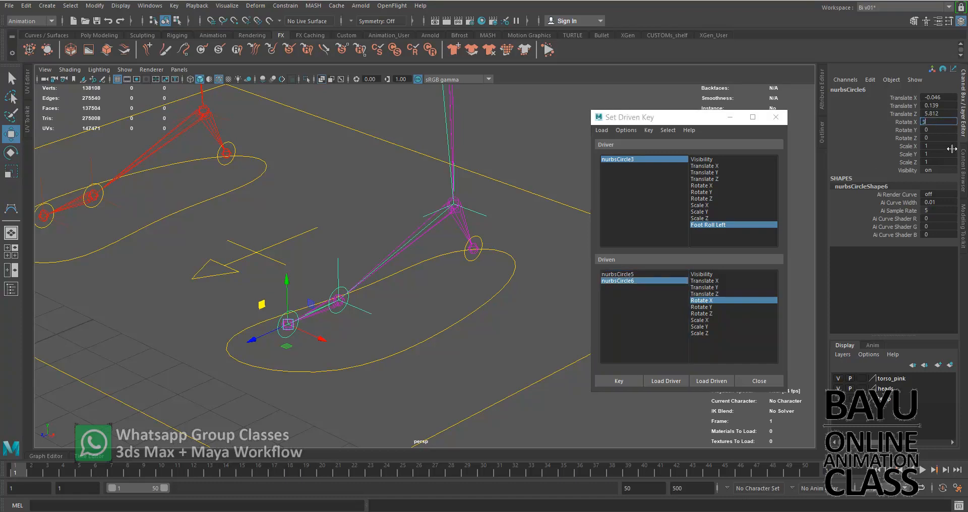
{"action": "type", "text": "30"}
{"action": "key", "text": "Return"}
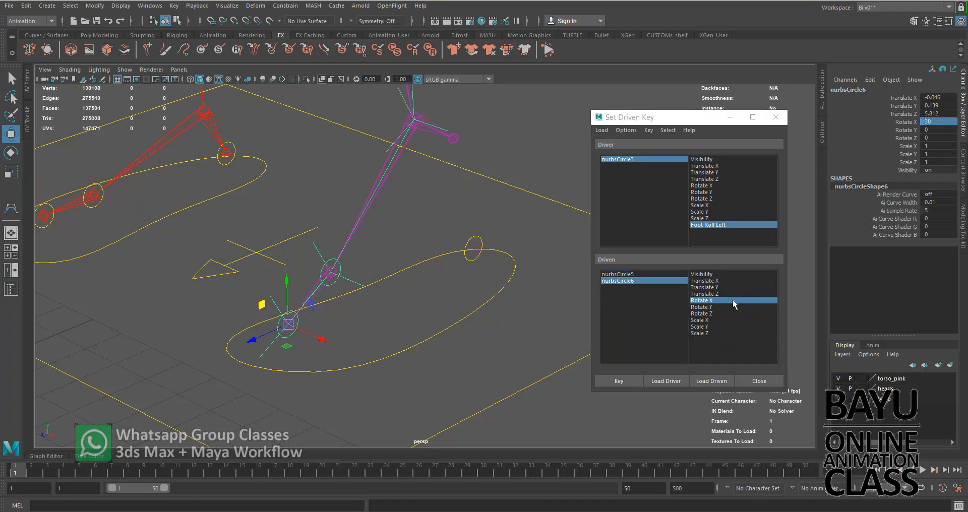
{"action": "left_click", "coordinate": [943, 122]}
{"action": "type", "text": "40"}
{"action": "key", "text": "Return"}
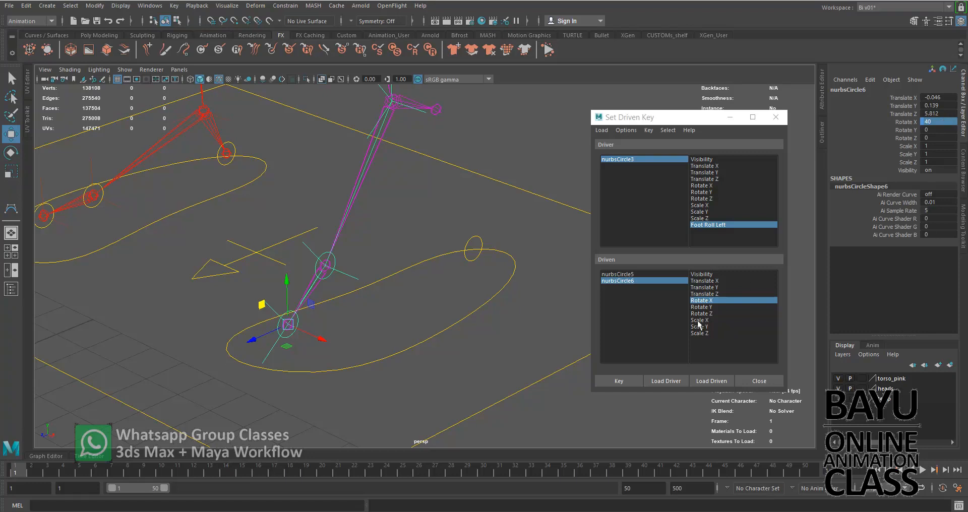
{"action": "left_click", "coordinate": [623, 381]}
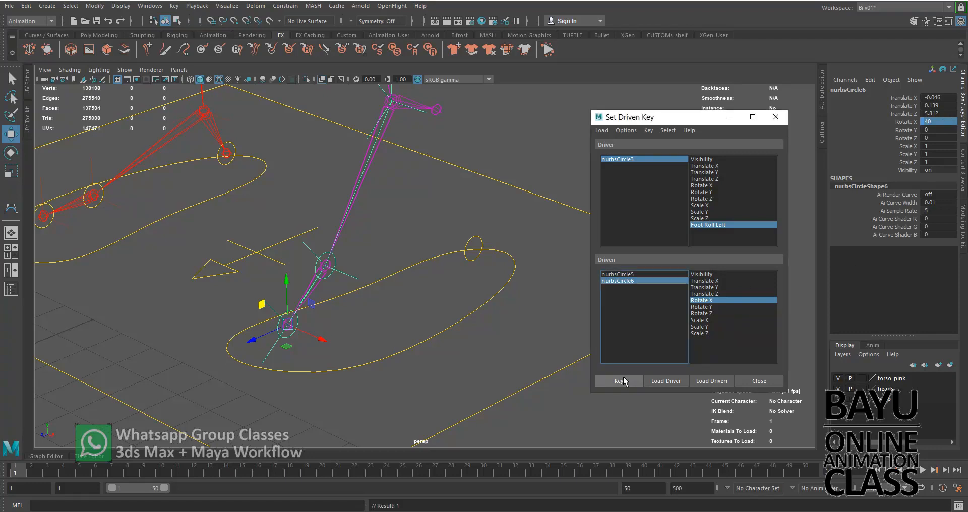
Load the left heel control nurbsCircle7 as the driven object and choose its Rotate X
{"action": "left_click", "coordinate": [475, 260]}
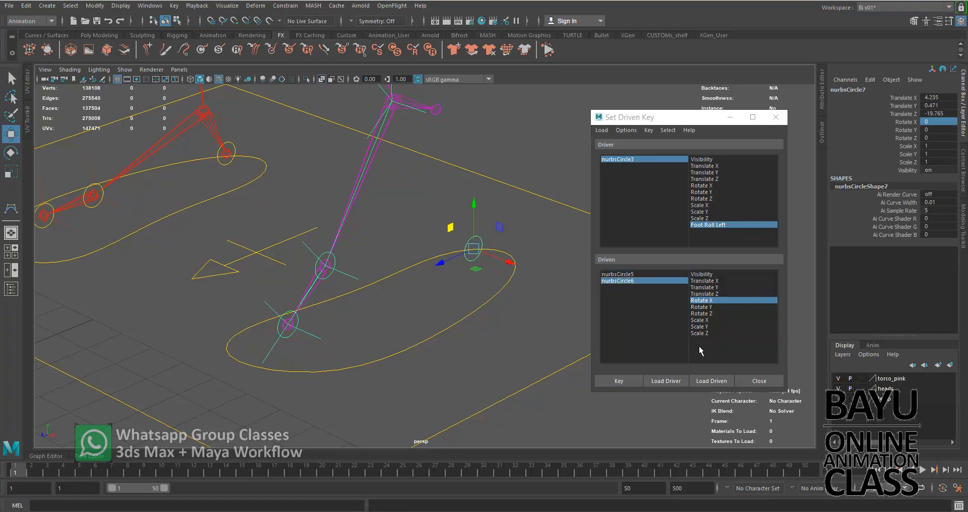
{"action": "left_click", "coordinate": [708, 380]}
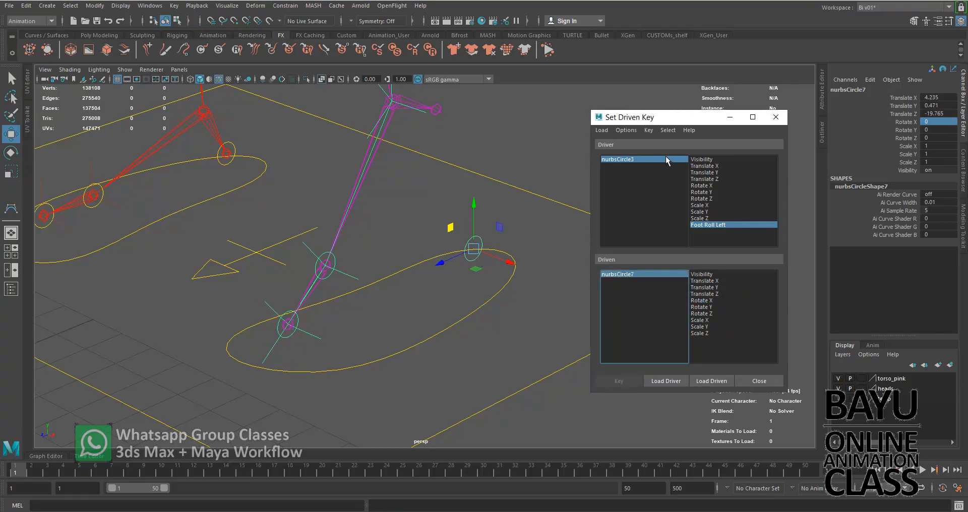
{"action": "left_click", "coordinate": [712, 301]}
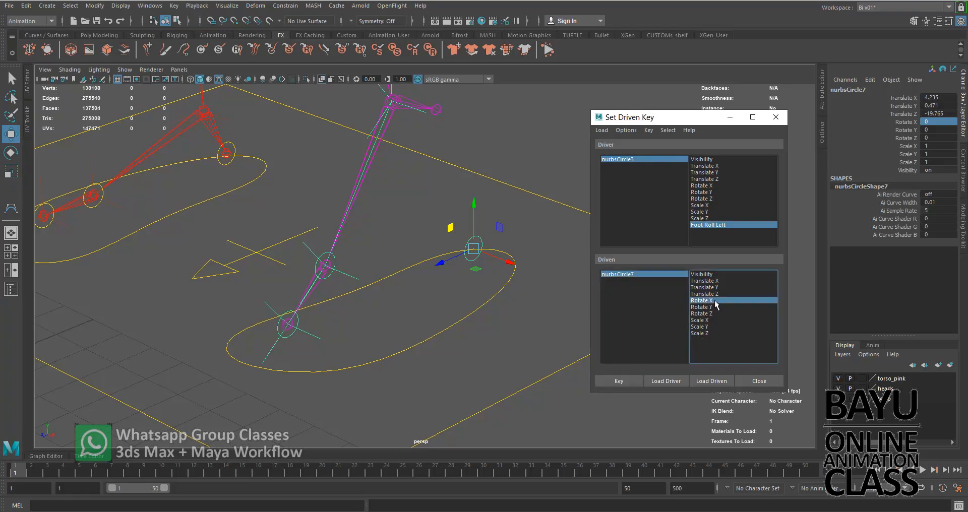
Set Foot Roll Left on nurbsCircle3 to 0 and key nurbsCircle7's unrotated Rotate X at that value
{"action": "left_click", "coordinate": [679, 160]}
{"action": "left_click", "coordinate": [943, 177]}
{"action": "double_click", "coordinate": [943, 177]}
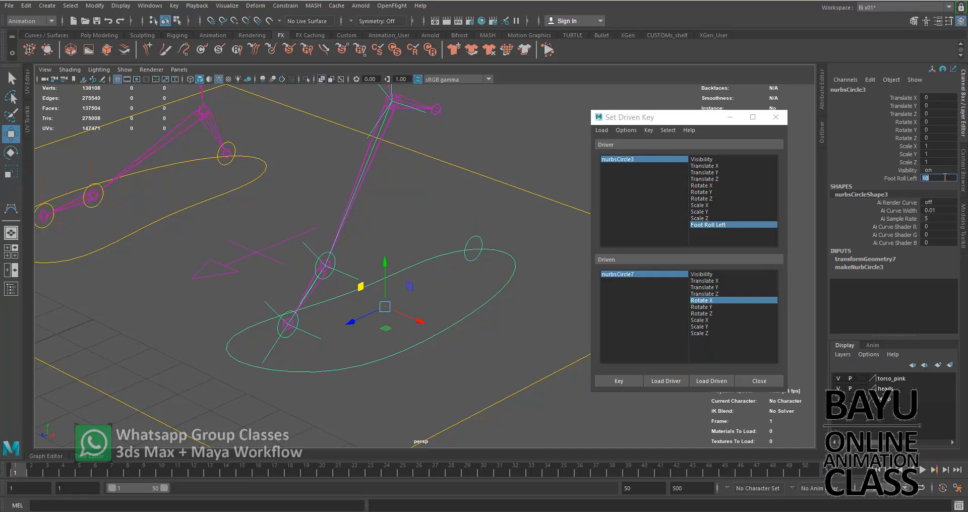
{"action": "type", "text": "0"}
{"action": "key", "text": "Return"}
{"action": "left_click", "coordinate": [659, 274]}
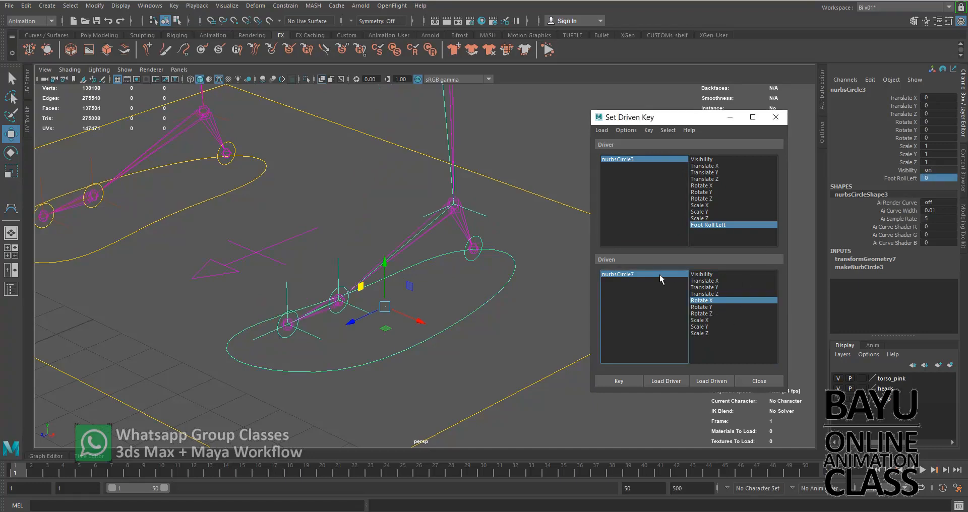
{"action": "left_click", "coordinate": [625, 382]}
Set Foot Roll Left on nurbsCircle3 to -10 and select the driven control nurbsCircle7
{"action": "left_click", "coordinate": [667, 161]}
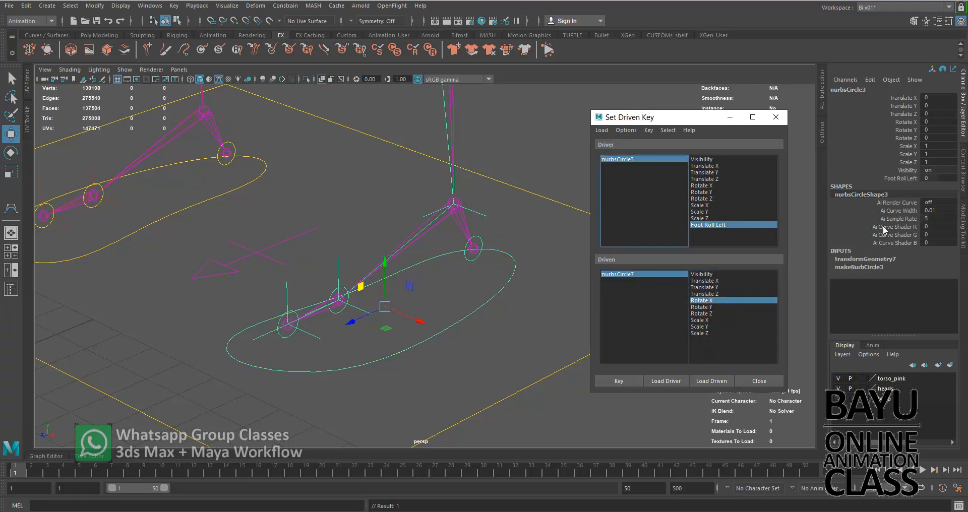
{"action": "double_click", "coordinate": [942, 178]}
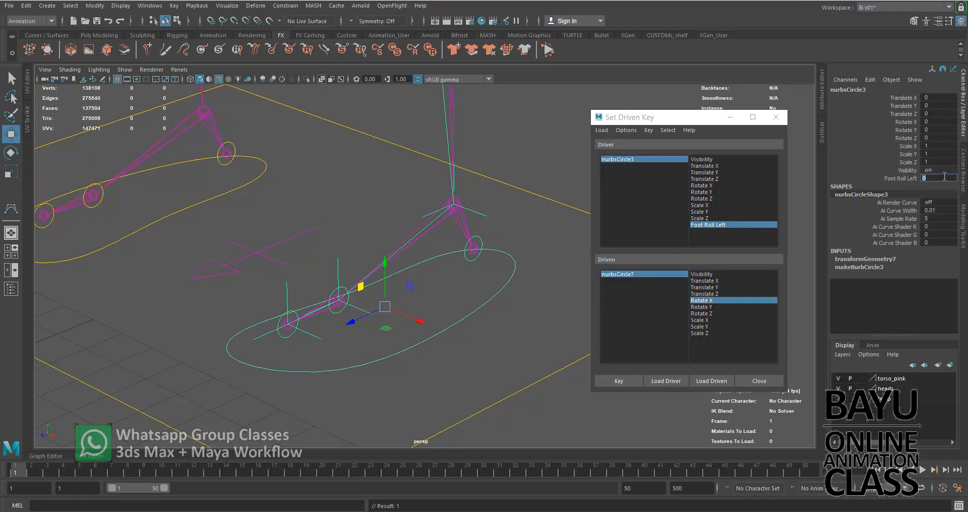
{"action": "key", "text": "Return"}
{"action": "left_click", "coordinate": [672, 274]}
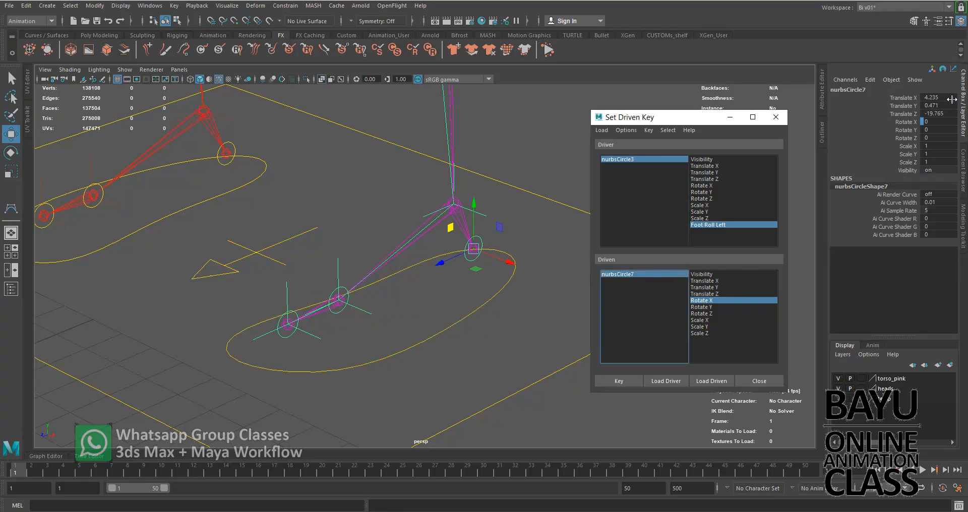
Try Rotate X values of 20 and -20 on nurbsCircle7 and check the heel pose from the side
{"action": "left_click", "coordinate": [905, 124]}
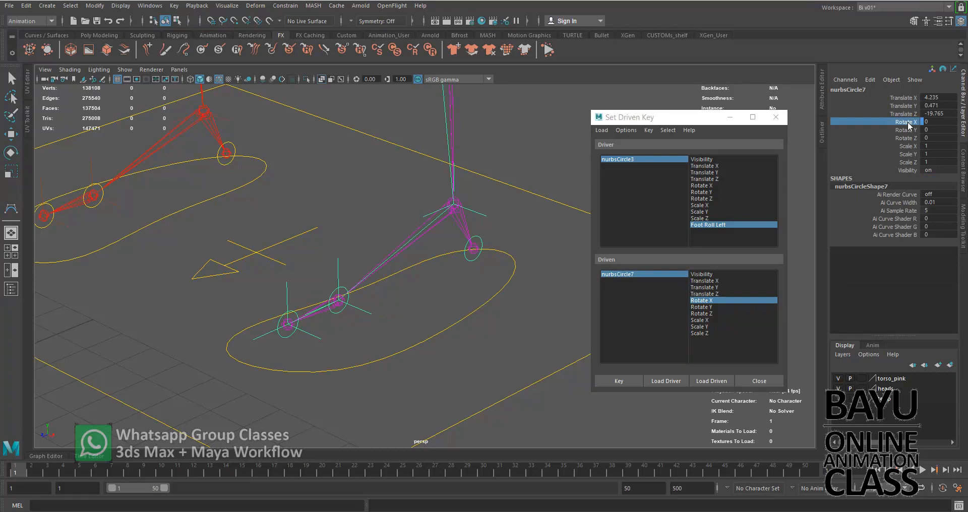
{"action": "left_click", "coordinate": [937, 122]}
{"action": "type", "text": "20"}
{"action": "key", "text": "Return"}
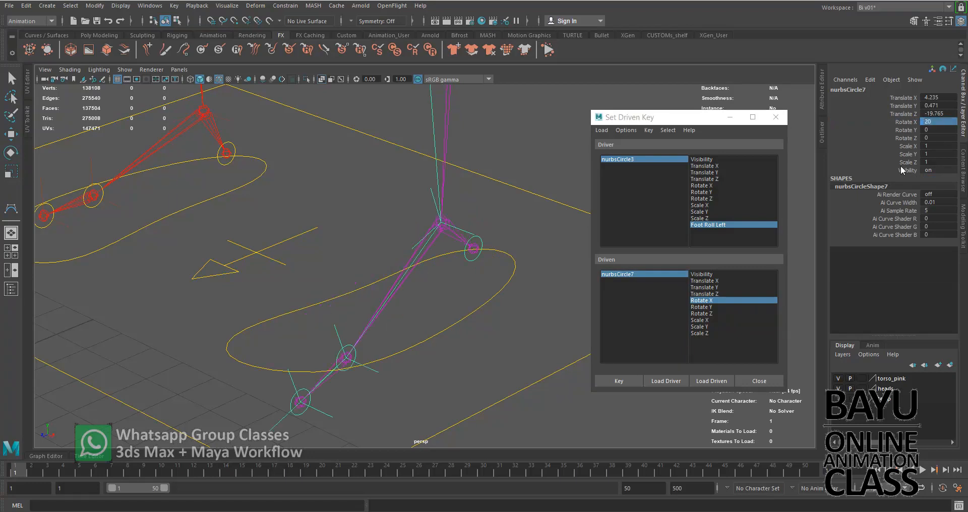
{"action": "left_click", "coordinate": [942, 123]}
{"action": "type", "text": "-20"}
{"action": "key", "text": "Return"}
{"action": "left_click_drag", "start_coordinate": [528, 281], "coordinate": [352, 334], "text": "alt"}
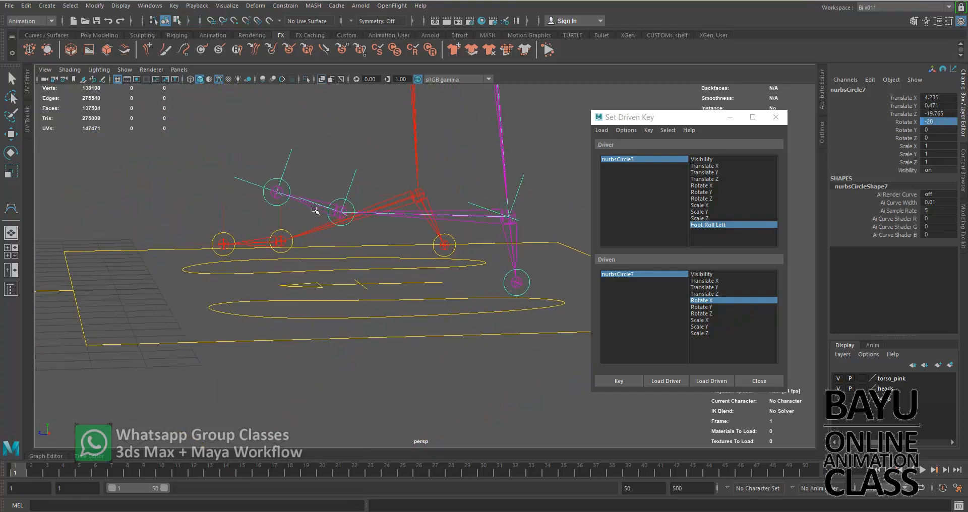
Set nurbsCircle7's Rotate X to -10 and key this driven pose
{"action": "left_click", "coordinate": [948, 122]}
{"action": "type", "text": "-10"}
{"action": "key", "text": "Tab"}
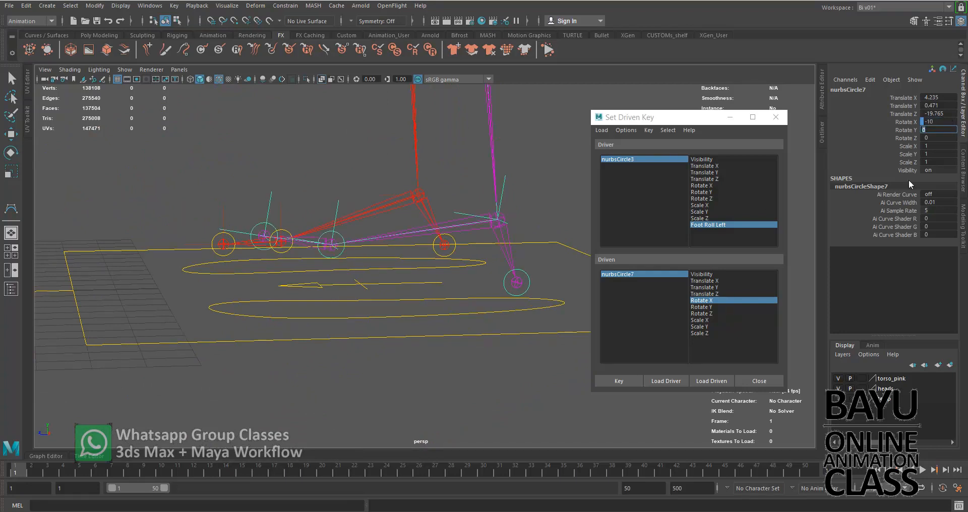
{"action": "left_click", "coordinate": [618, 381]}
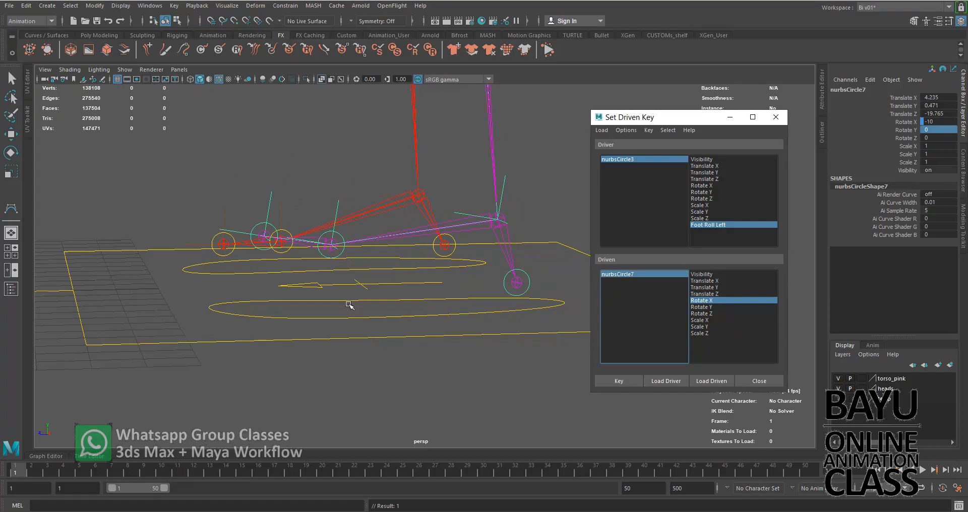
Select the driver nurbsCircle3 and set its Foot Roll Left to 0
{"action": "left_click", "coordinate": [668, 159]}
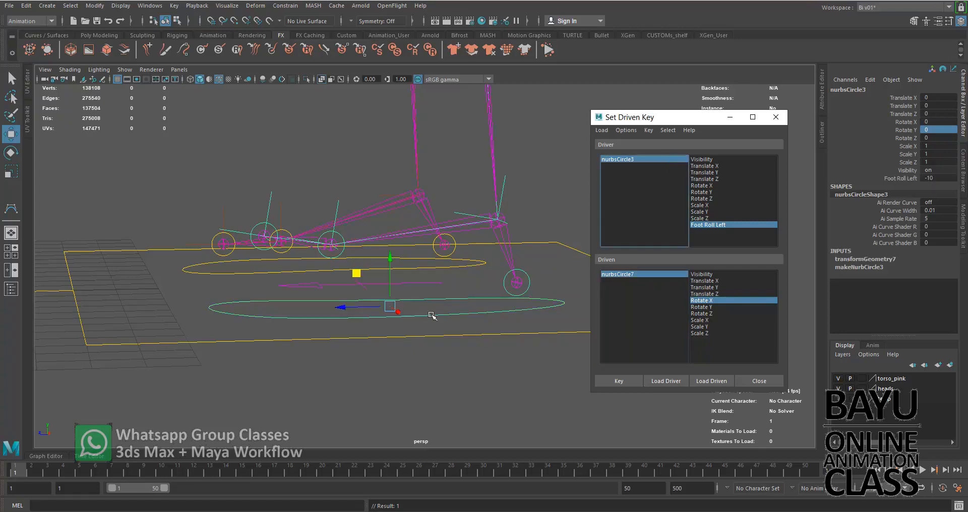
{"action": "left_click_drag", "start_coordinate": [432, 316], "coordinate": [461, 332], "text": "alt"}
{"action": "middle_click_drag", "start_coordinate": [479, 310], "coordinate": [460, 290], "text": "alt"}
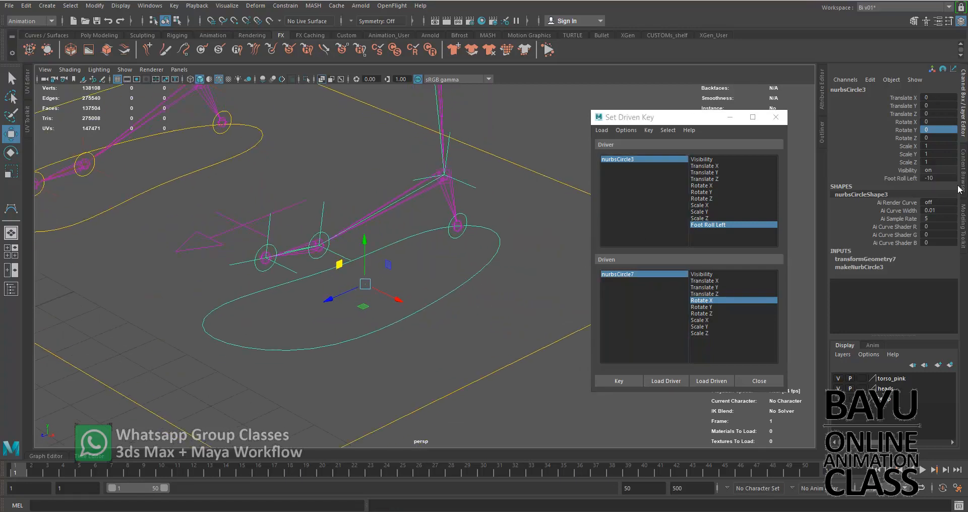
{"action": "left_click", "coordinate": [937, 178]}
{"action": "type", "text": "0"}
{"action": "key", "text": "Return"}
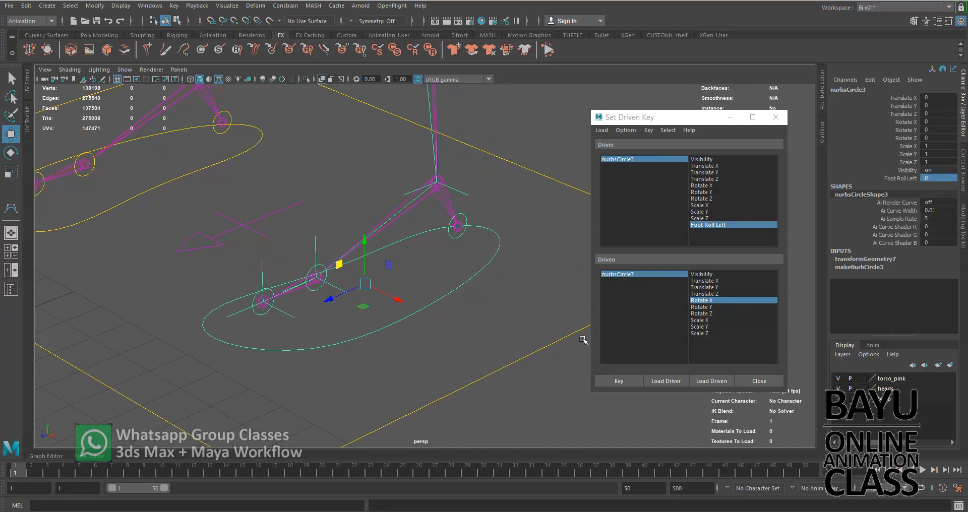
Scrub Foot Roll Left interactively to test the left foot's roll, and reset the attribute to 0
{"action": "left_click_drag", "start_coordinate": [406, 368], "coordinate": [391, 365], "text": "alt"}
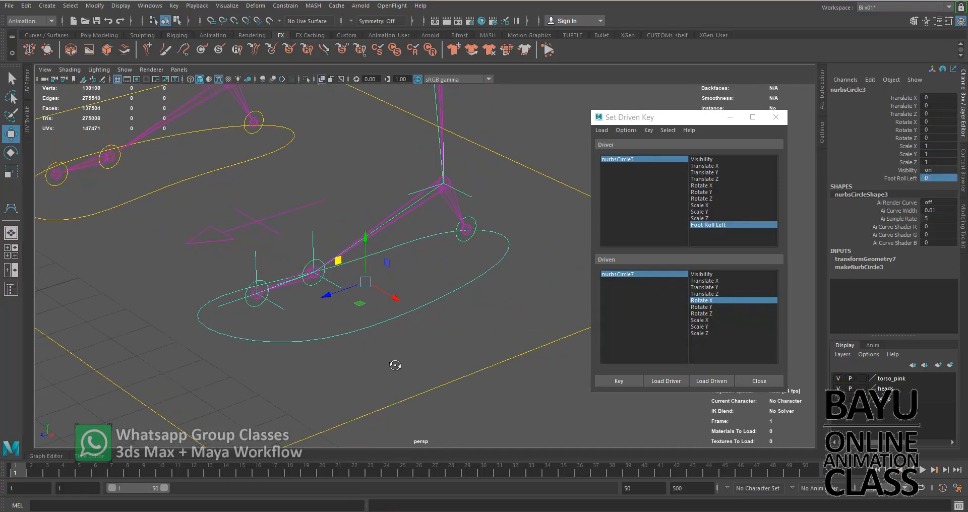
{"action": "left_click", "coordinate": [896, 179]}
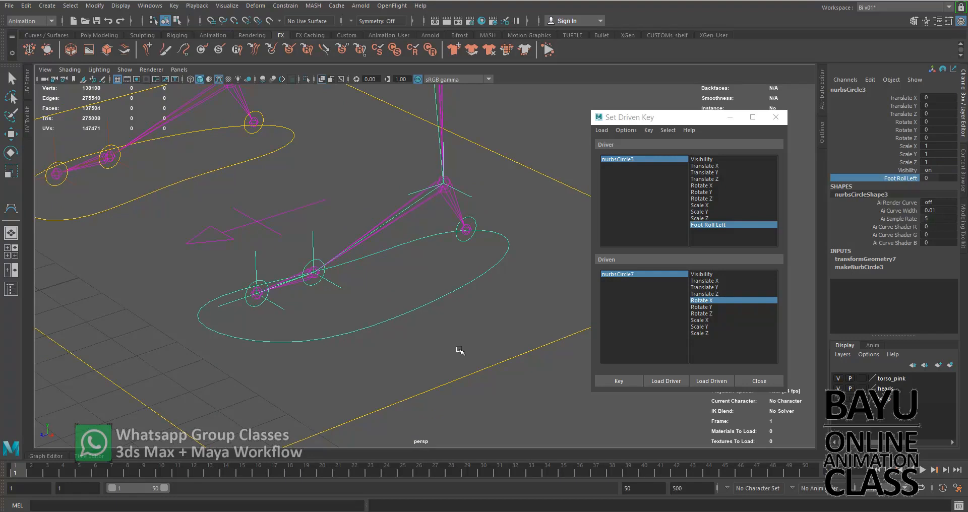
{"action": "middle_click_drag", "start_coordinate": [425, 356], "coordinate": [303, 351]}
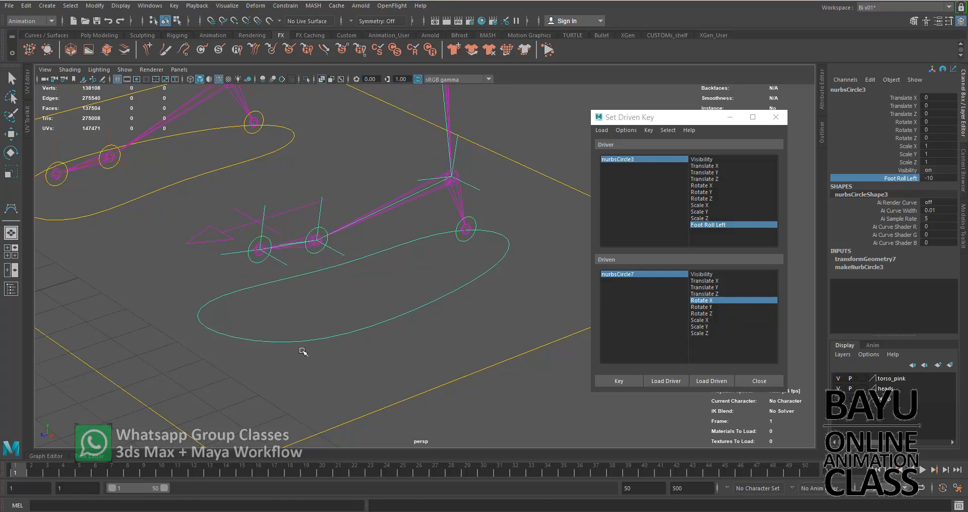
{"action": "left_click", "coordinate": [939, 179]}
{"action": "type", "text": "0"}
{"action": "key", "text": "Return"}
Select the right foot's outline control nurbsCircle4
{"action": "scroll", "coordinate": [318, 327], "scroll_direction": "down", "scroll_amount": 3}
{"action": "left_click_drag", "start_coordinate": [208, 334], "coordinate": [321, 362], "text": "alt"}
{"action": "scroll", "coordinate": [322, 363], "scroll_direction": "up", "scroll_amount": 2}
{"action": "middle_click_drag", "start_coordinate": [338, 371], "coordinate": [354, 361], "text": "alt"}
{"action": "left_click_drag", "start_coordinate": [354, 361], "coordinate": [310, 348], "text": "alt"}
{"action": "left_click_drag", "start_coordinate": [280, 388], "coordinate": [308, 353]}
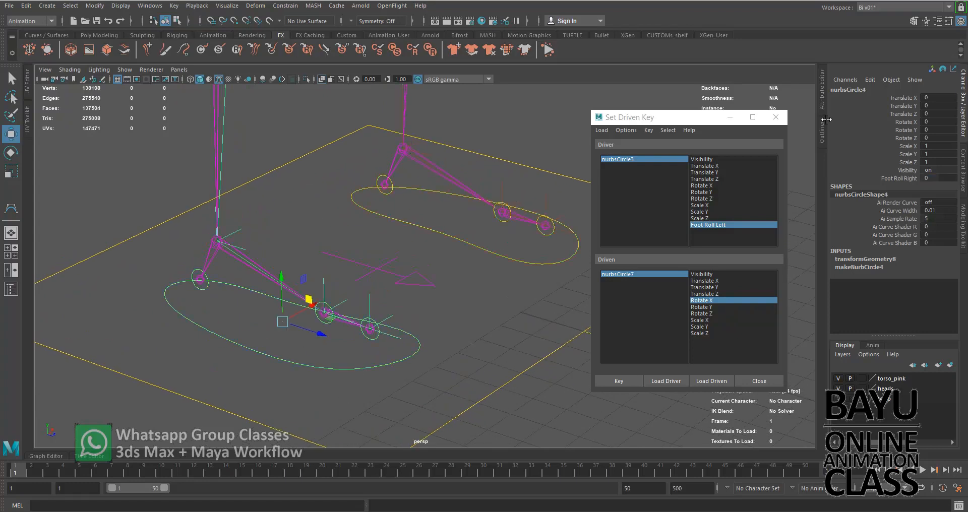
{"action": "left_click_drag", "start_coordinate": [824, 93], "coordinate": [823, 92]}
{"action": "left_click_drag", "start_coordinate": [705, 117], "coordinate": [484, 162]}
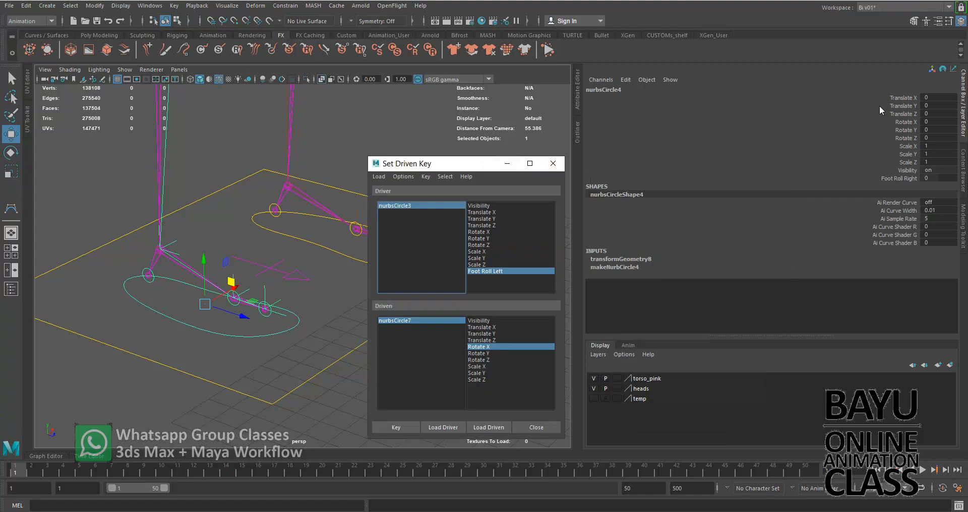
{"action": "left_click_drag", "start_coordinate": [583, 112], "coordinate": [825, 110]}
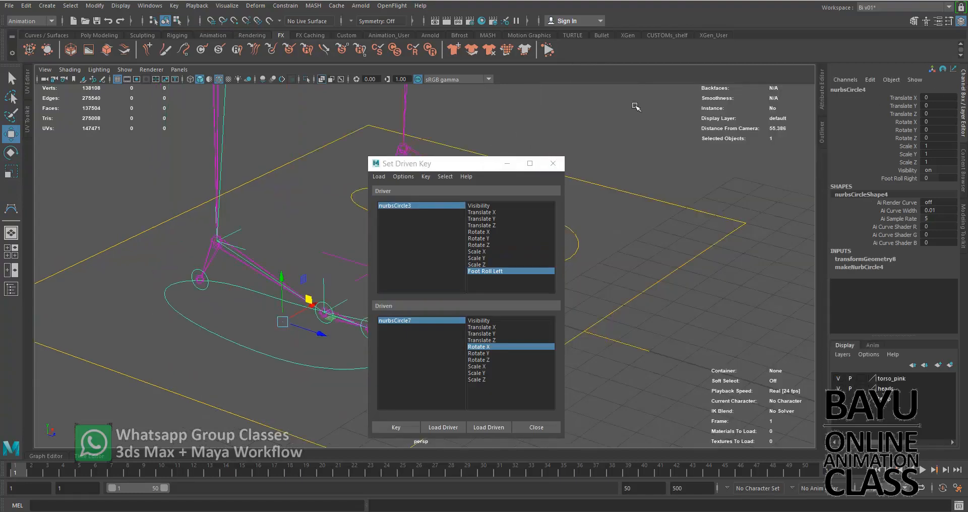
{"action": "left_click", "coordinate": [822, 90]}
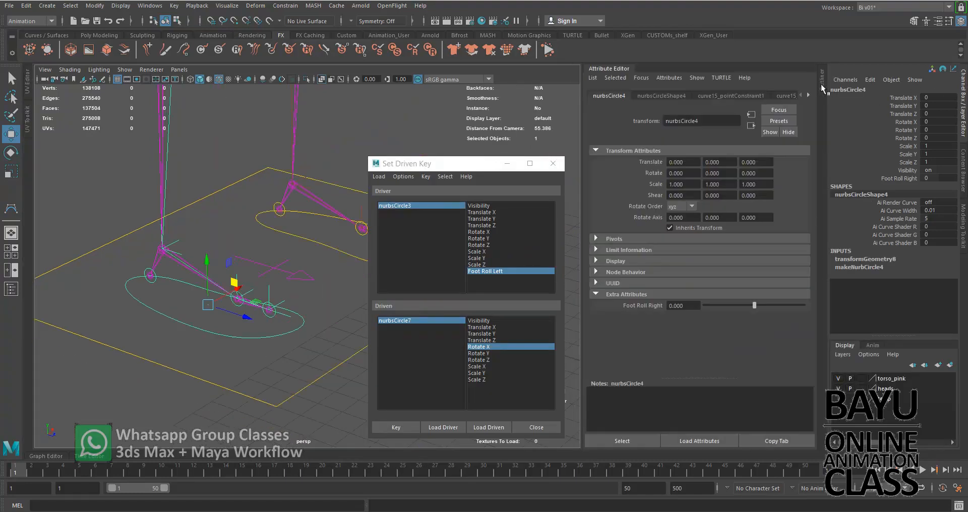
{"action": "left_click", "coordinate": [669, 77]}
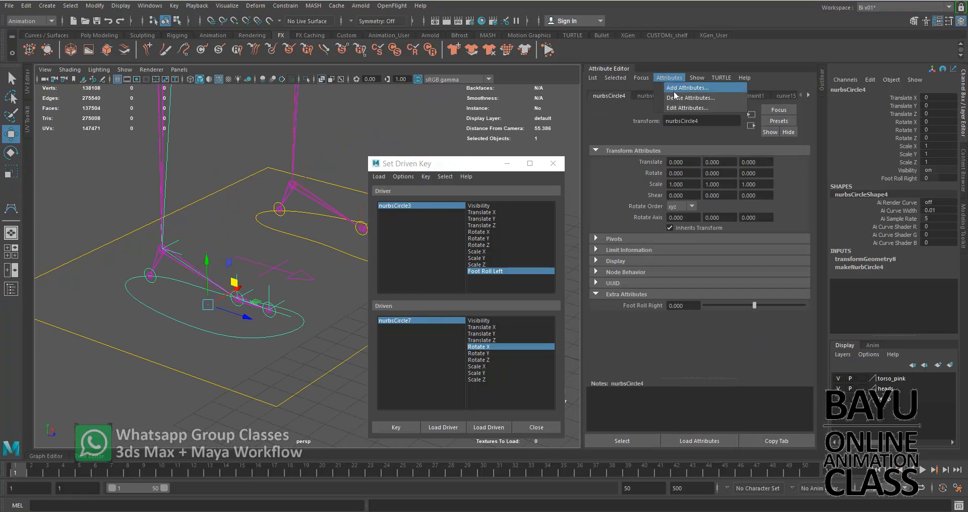
{"action": "left_click", "coordinate": [619, 70]}
{"action": "left_click_drag", "start_coordinate": [485, 165], "coordinate": [709, 142]}
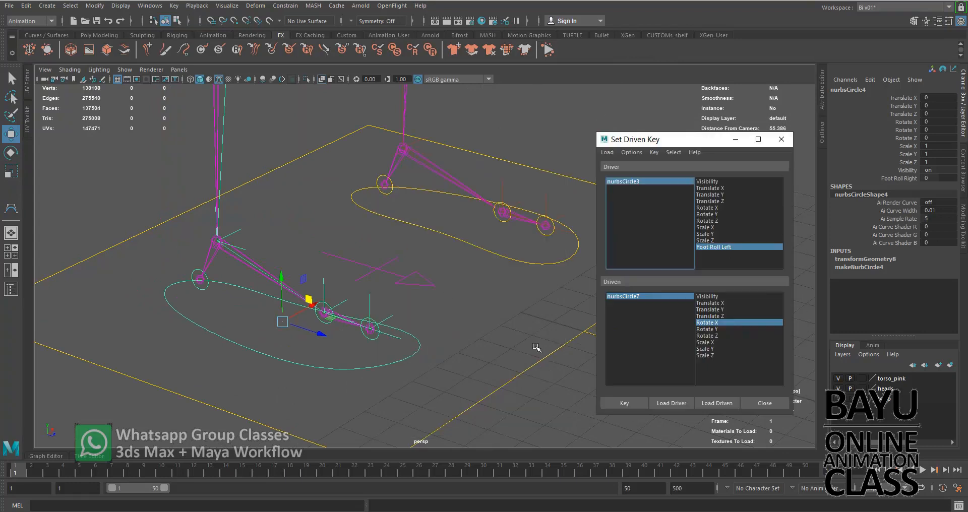
Load nurbsCircle4 with Foot Roll Right as the driver, and nurbsCircle8 and nurbsCircle9 as the driven objects
{"action": "left_click", "coordinate": [670, 403]}
{"action": "left_click", "coordinate": [717, 247]}
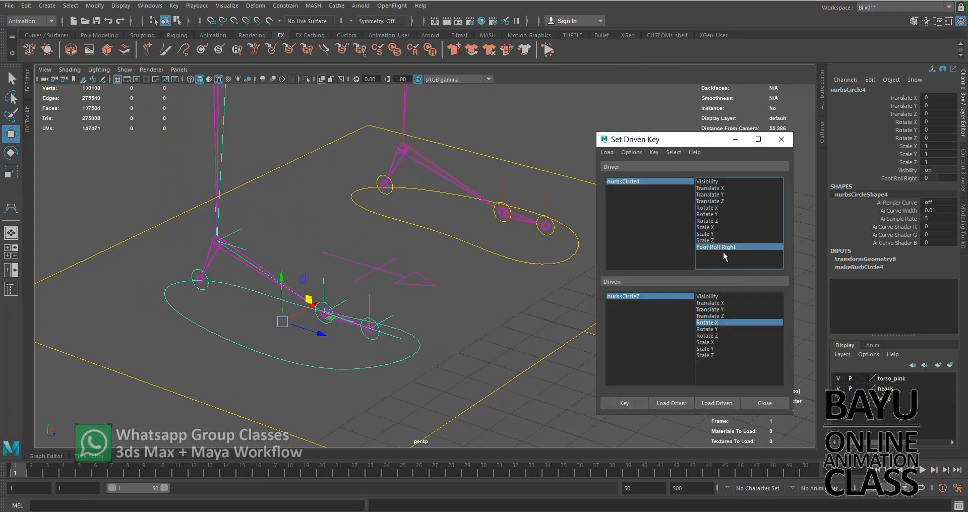
{"action": "left_click", "coordinate": [345, 352]}
{"action": "left_click", "coordinate": [328, 315]}
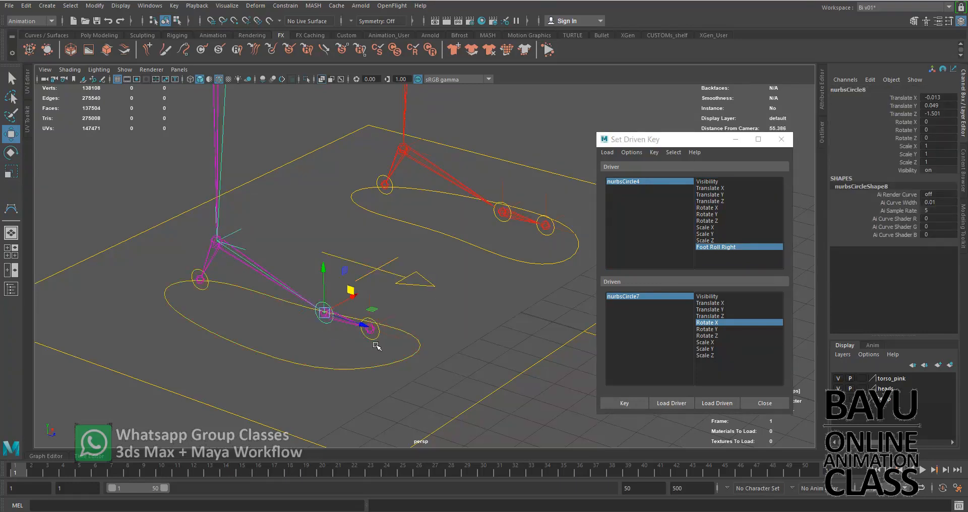
{"action": "left_click", "coordinate": [371, 329]}
{"action": "left_click", "coordinate": [726, 403]}
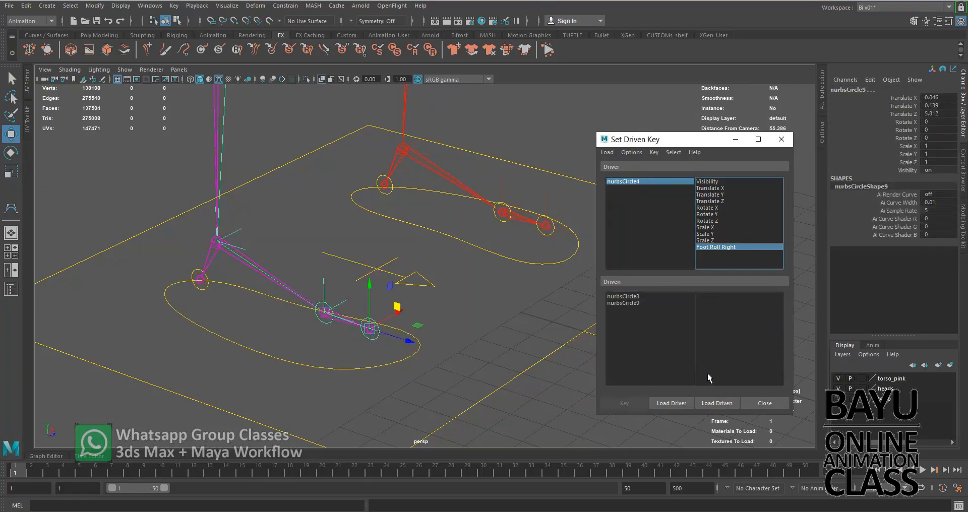
Key Rotate X of both nurbsCircle8 and nurbsCircle9 against Foot Roll Right in the neutral pose
{"action": "left_click_drag", "start_coordinate": [636, 297], "coordinate": [635, 302]}
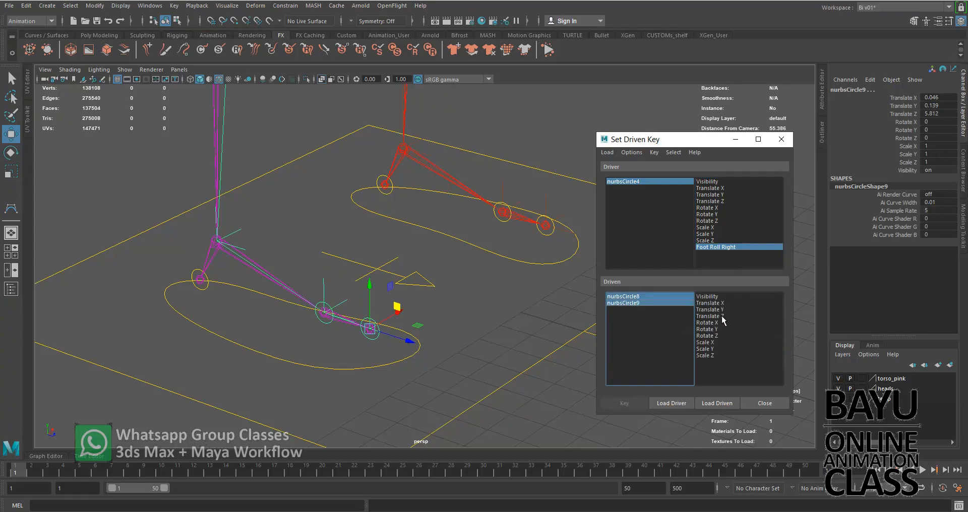
{"action": "left_click", "coordinate": [719, 323]}
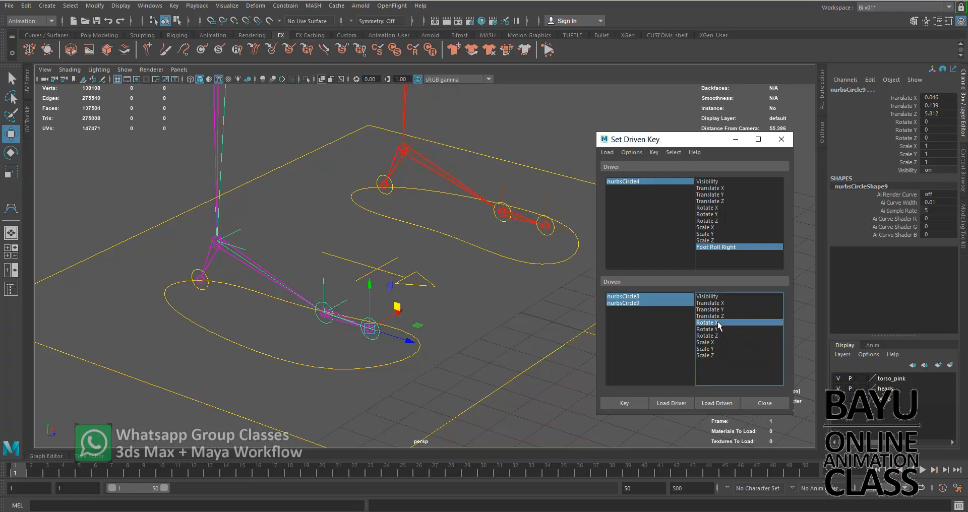
{"action": "left_click", "coordinate": [630, 403]}
Select the driver nurbsCircle4 and set its Foot Roll Right to 5
{"action": "left_click", "coordinate": [661, 296]}
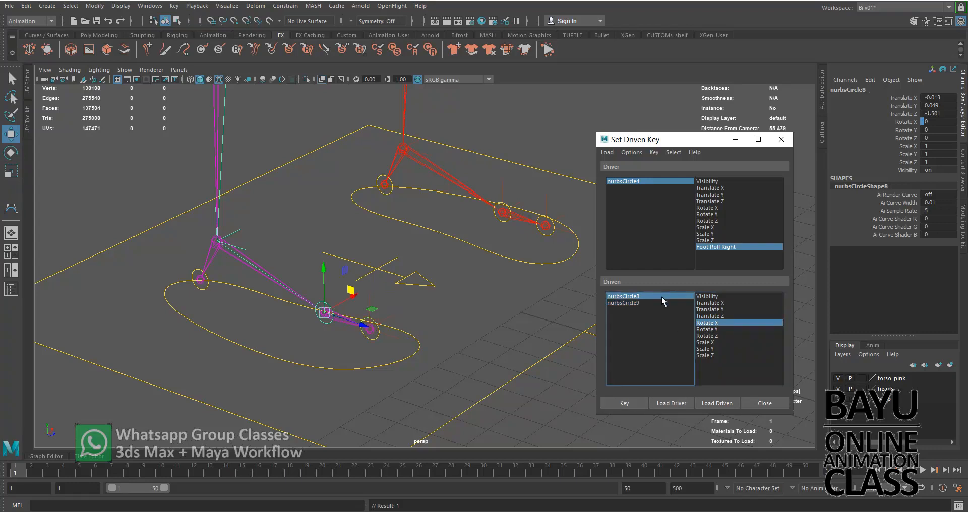
{"action": "left_click", "coordinate": [688, 182]}
{"action": "double_click", "coordinate": [935, 177]}
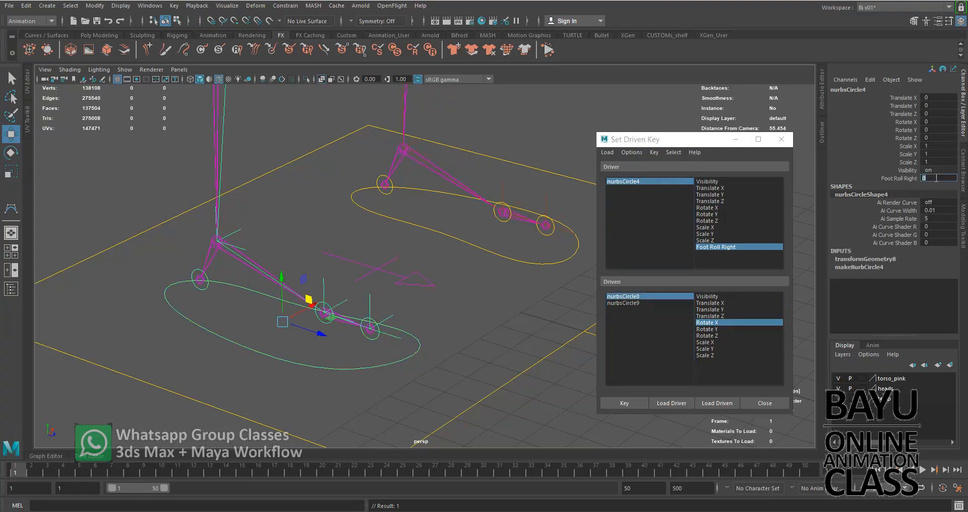
{"action": "type", "text": "5"}
{"action": "key", "text": "Return"}
Set nurbsCircle8's Rotate X to 30 and key this driven pose
{"action": "left_click", "coordinate": [679, 296]}
{"action": "double_click", "coordinate": [937, 122]}
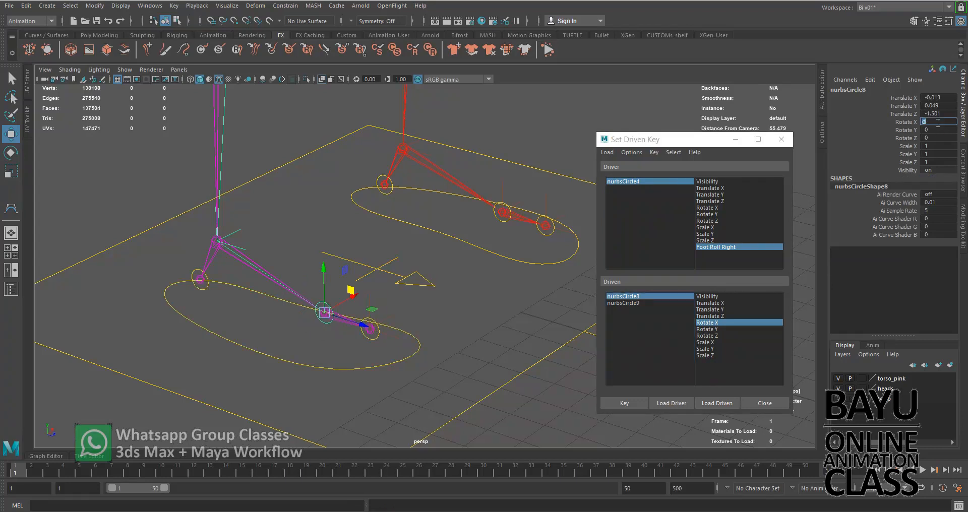
{"action": "type", "text": "30"}
{"action": "key", "text": "Return"}
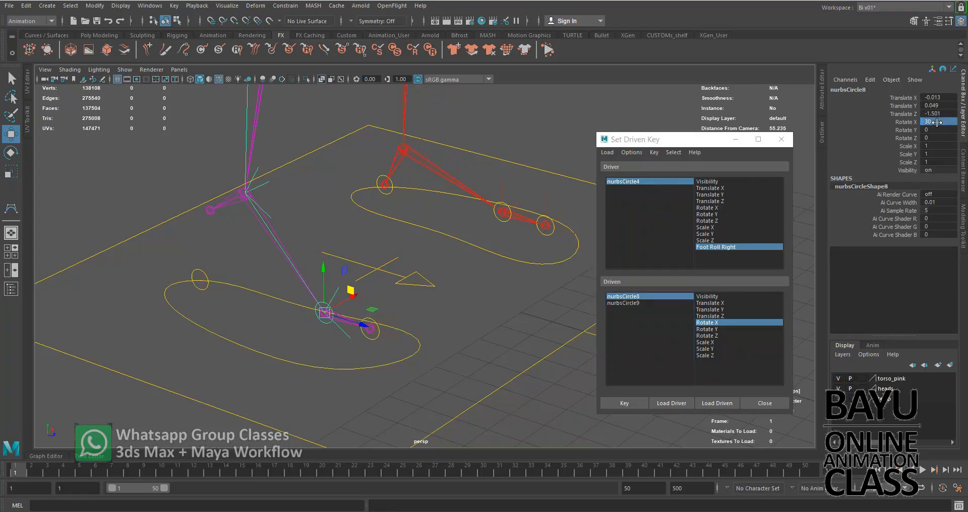
{"action": "left_click", "coordinate": [634, 402]}
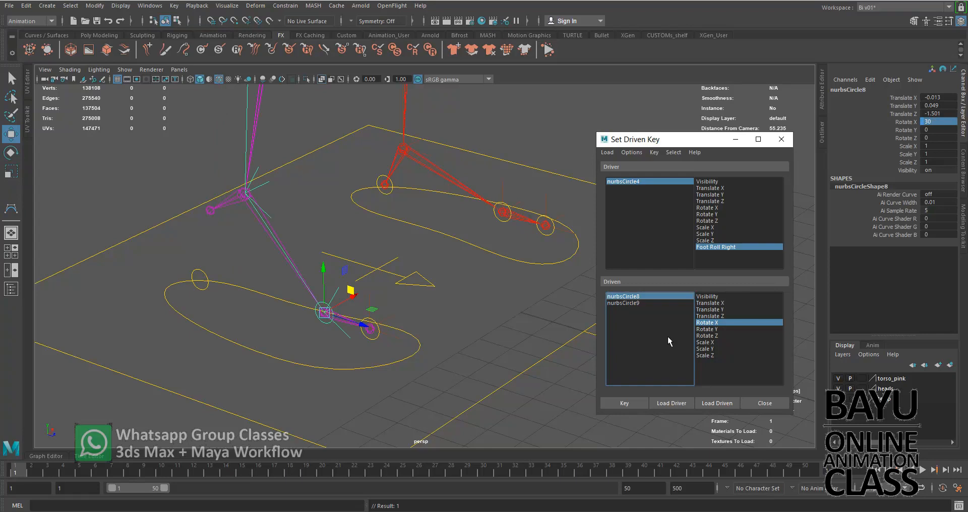
Select the driver nurbsCircle4 and set its Foot Roll Right to 10
{"action": "left_click", "coordinate": [686, 181]}
{"action": "double_click", "coordinate": [937, 178]}
{"action": "type", "text": "5"}
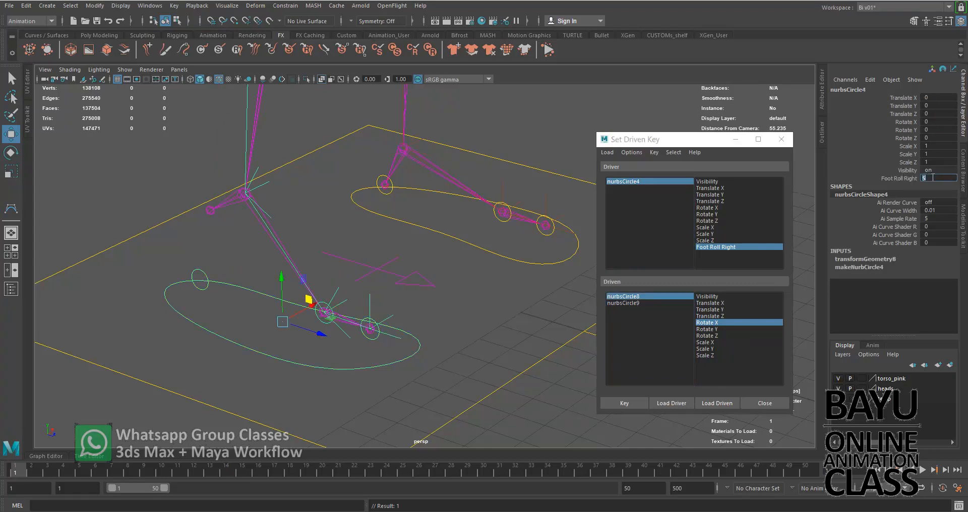
{"action": "key", "text": "Return"}
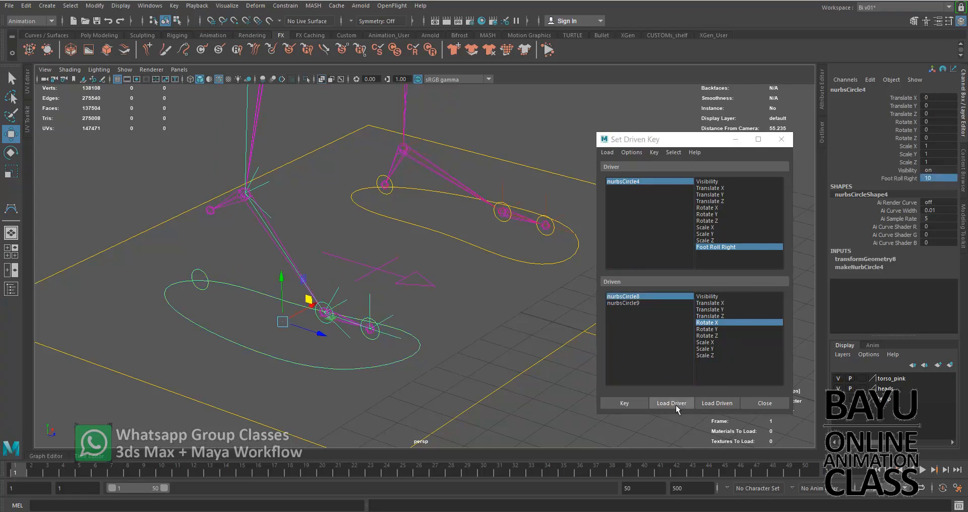
Set nurbsCircle8's Rotate X back to 0 and key this driven pose
{"action": "left_click", "coordinate": [671, 297]}
{"action": "left_click", "coordinate": [938, 122]}
{"action": "double_click", "coordinate": [938, 122]}
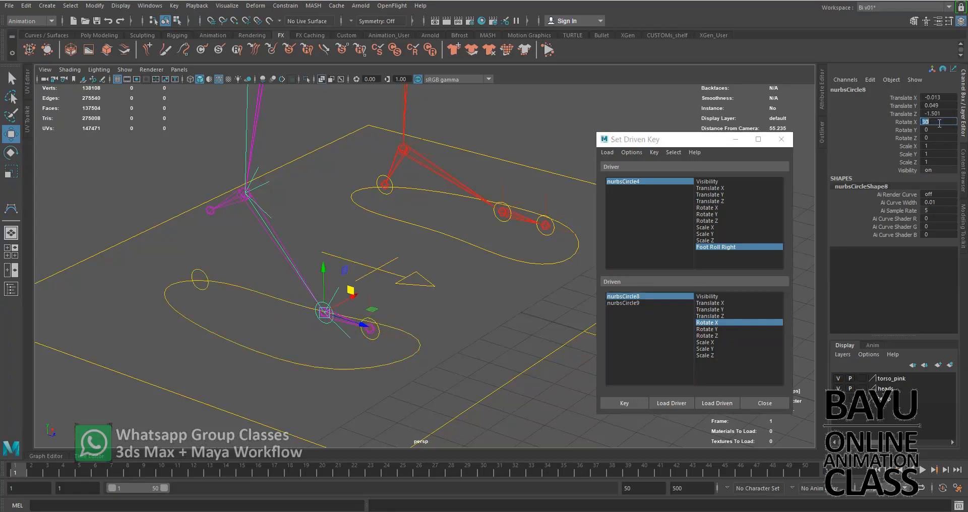
{"action": "type", "text": "0"}
{"action": "key", "text": "Return"}
{"action": "left_click", "coordinate": [625, 402]}
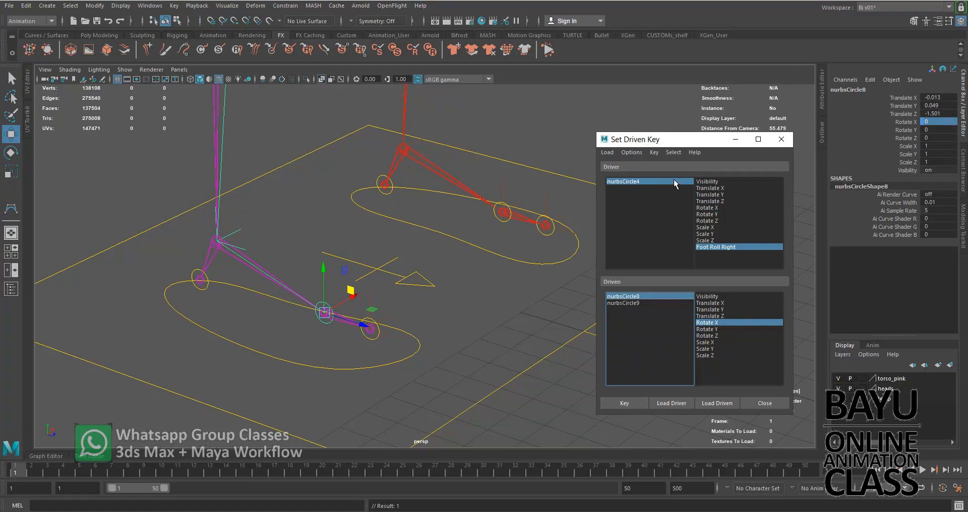
Make nurbsCircle9 the only driven object, set Foot Roll Right to 0, and key its Rotate X
{"action": "left_click", "coordinate": [634, 304]}
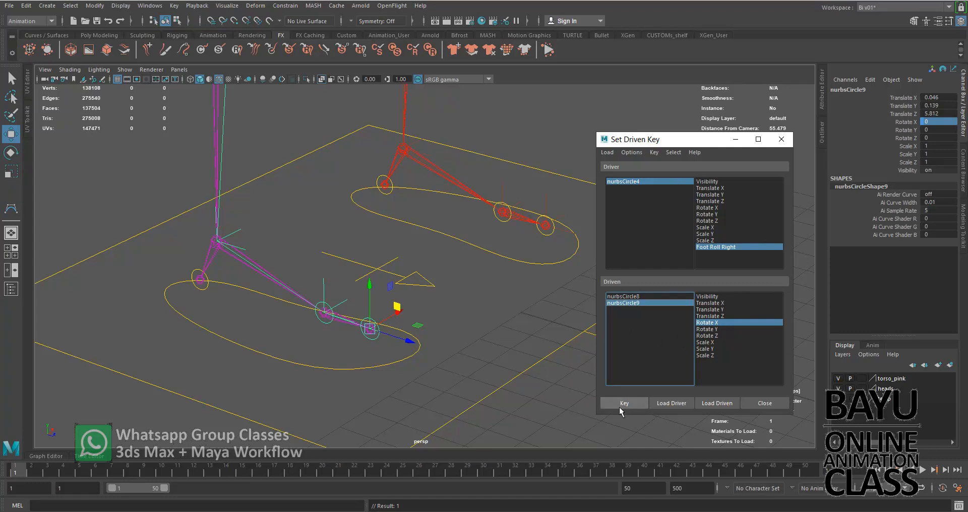
{"action": "left_click", "coordinate": [679, 181]}
{"action": "left_click", "coordinate": [934, 178]}
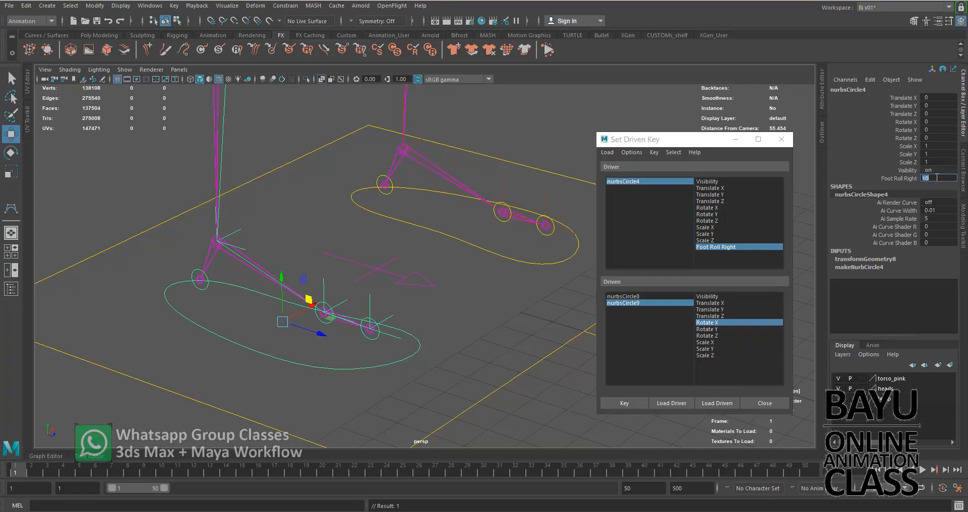
{"action": "type", "text": "0"}
{"action": "key", "text": "Return"}
{"action": "left_click", "coordinate": [615, 403]}
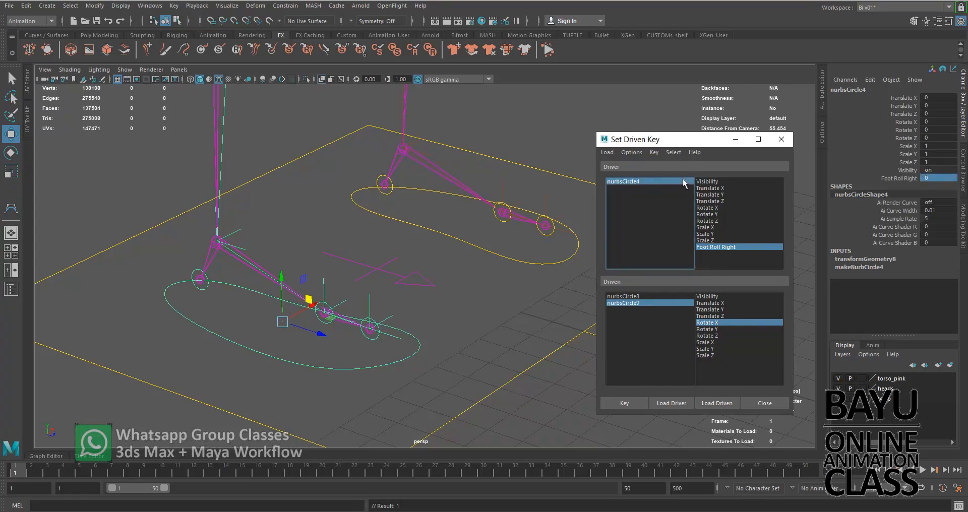
Set nurbsCircle4's Foot Roll Right to 5 and key nurbsCircle9's unrotated pose
{"action": "left_click", "coordinate": [927, 179]}
{"action": "type", "text": "5"}
{"action": "key", "text": "Return"}
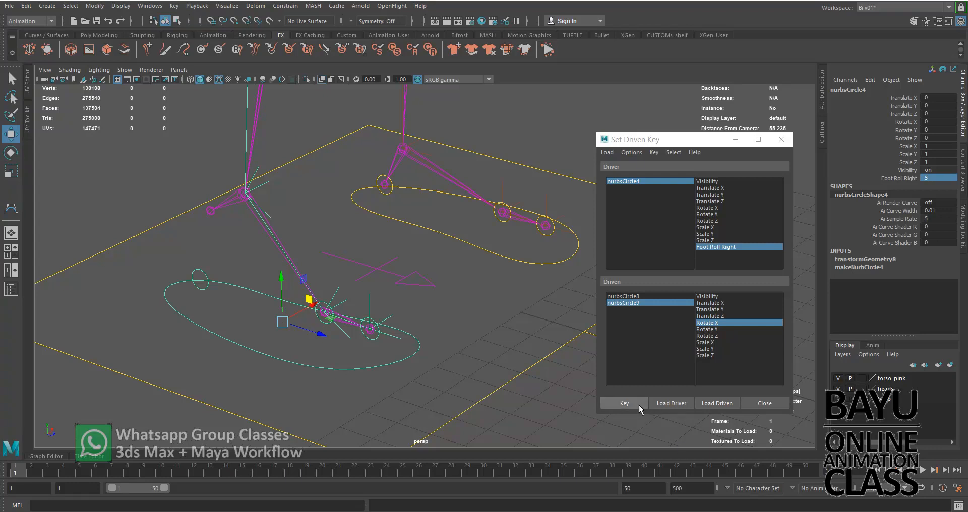
{"action": "left_click", "coordinate": [624, 403]}
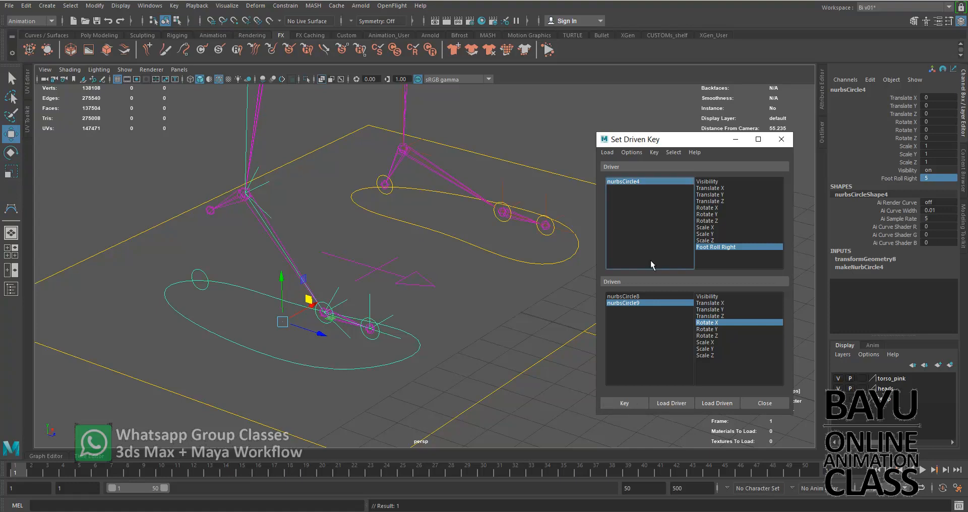
Set Foot Roll Right to 10 and nurbsCircle9's Rotate X to 40, and key this driven pose
{"action": "double_click", "coordinate": [938, 178]}
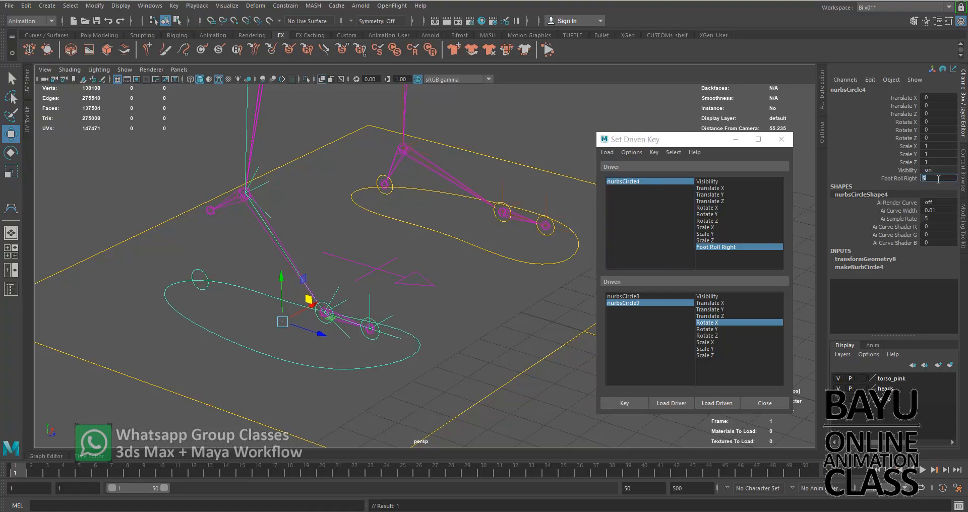
{"action": "type", "text": "10"}
{"action": "key", "text": "Return"}
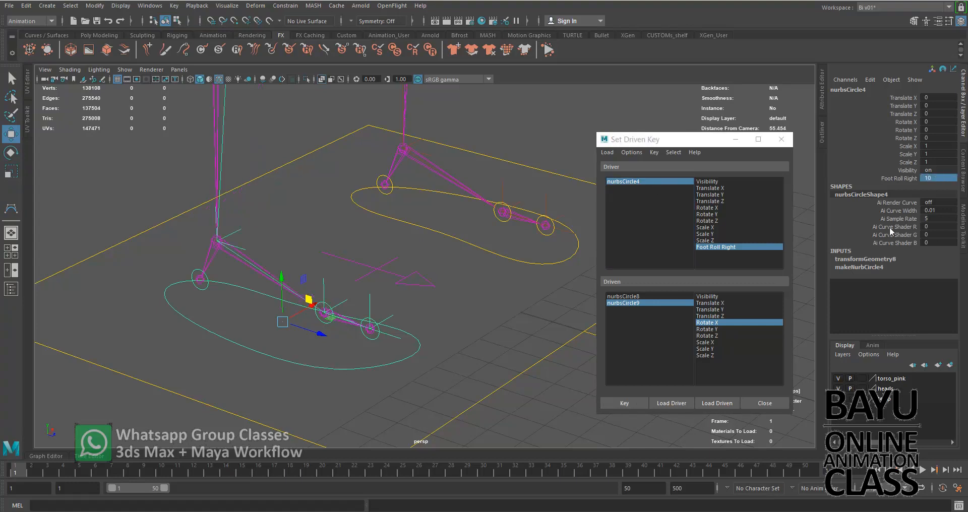
{"action": "left_click", "coordinate": [645, 301]}
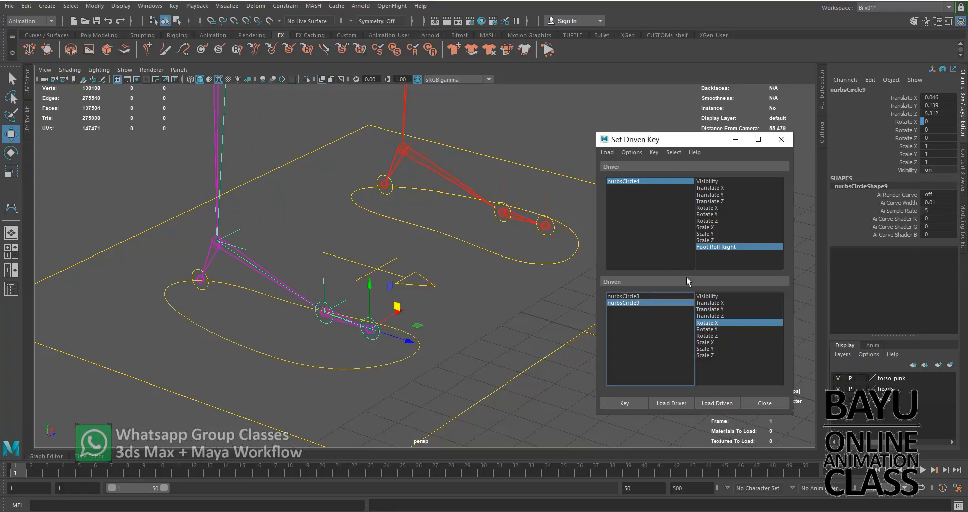
{"action": "double_click", "coordinate": [939, 122]}
{"action": "type", "text": "4"}
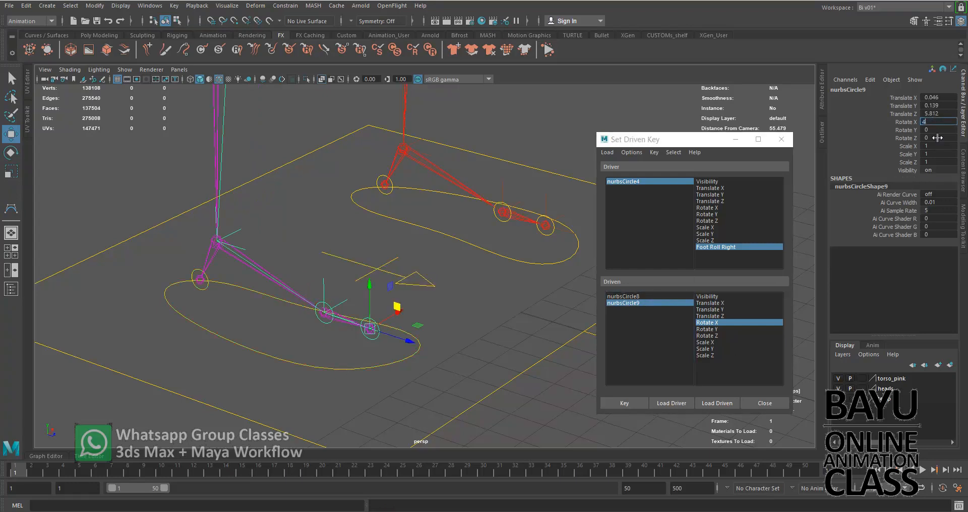
{"action": "type", "text": "0"}
{"action": "key", "text": "Return"}
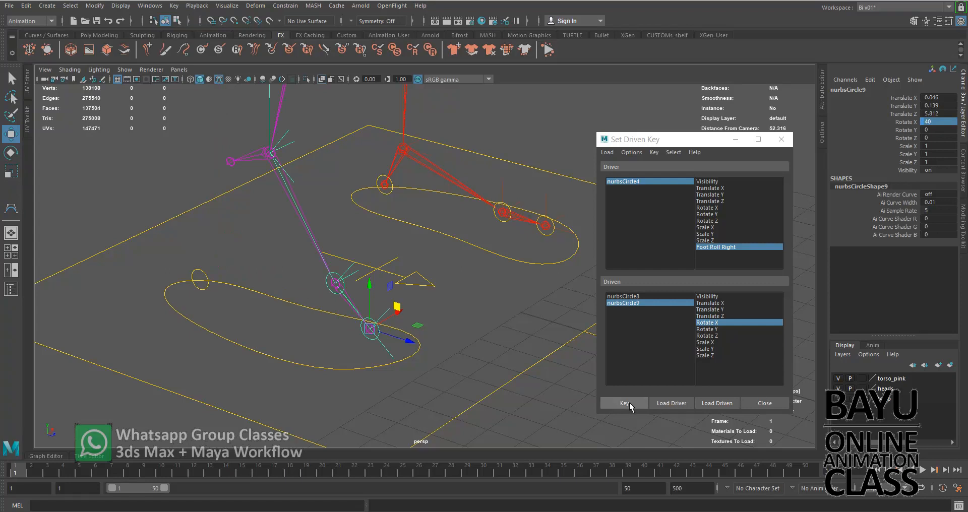
{"action": "left_click", "coordinate": [629, 402]}
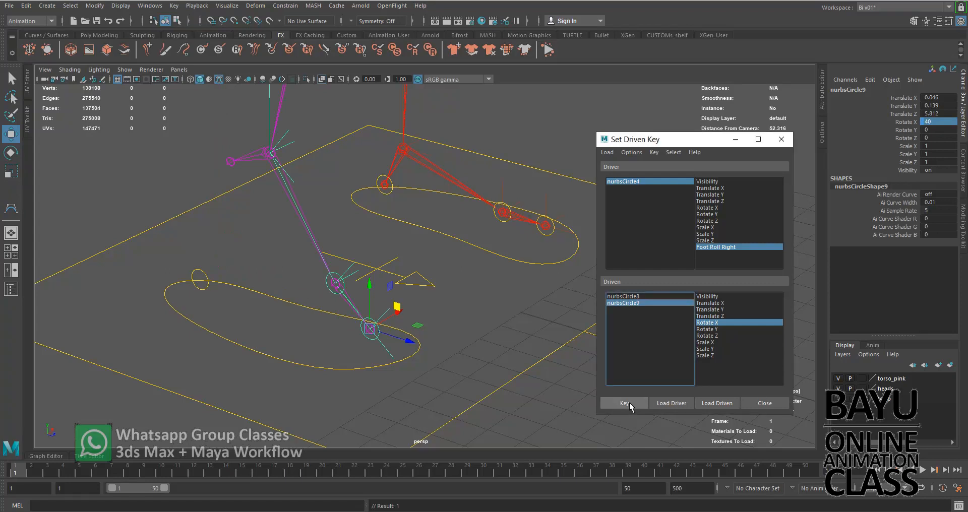
Load the right heel control nurbsCircle10 as driven and key its Rotate X with Foot Roll Right set to 0
{"action": "left_click", "coordinate": [202, 285]}
{"action": "left_click", "coordinate": [717, 402]}
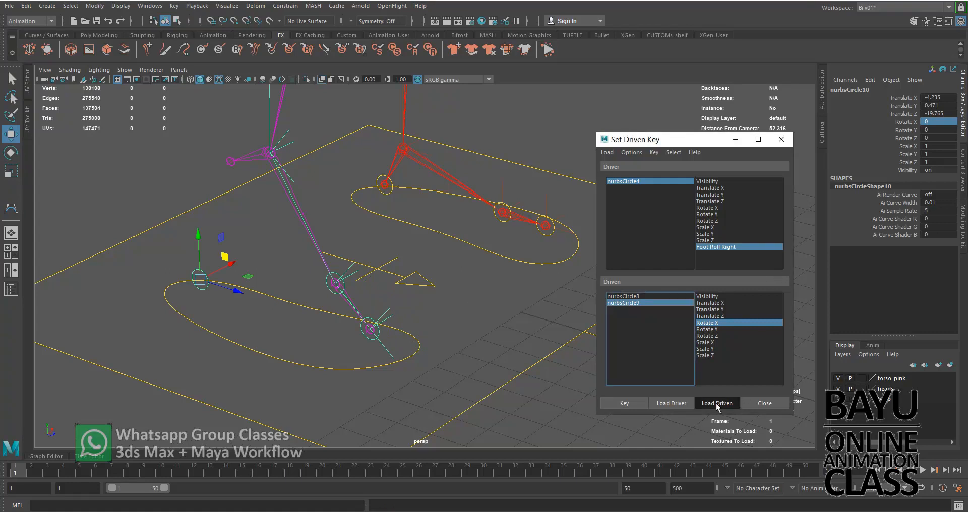
{"action": "left_click", "coordinate": [674, 180]}
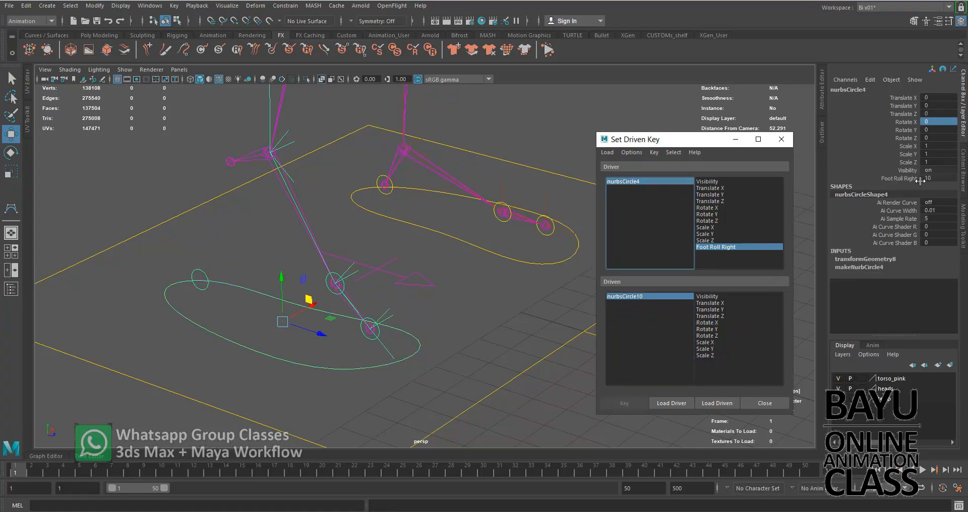
{"action": "double_click", "coordinate": [940, 178]}
{"action": "key", "text": "Return"}
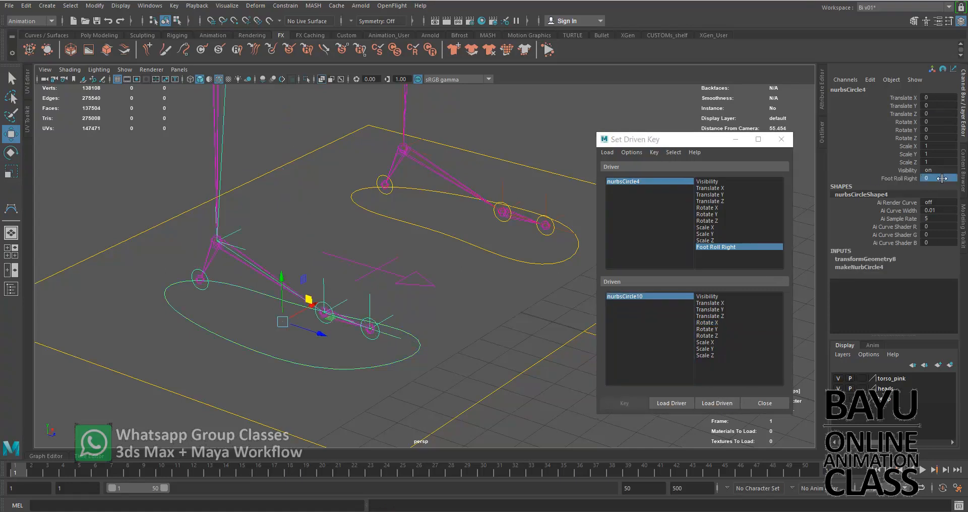
{"action": "left_click", "coordinate": [688, 296]}
{"action": "left_click", "coordinate": [714, 323]}
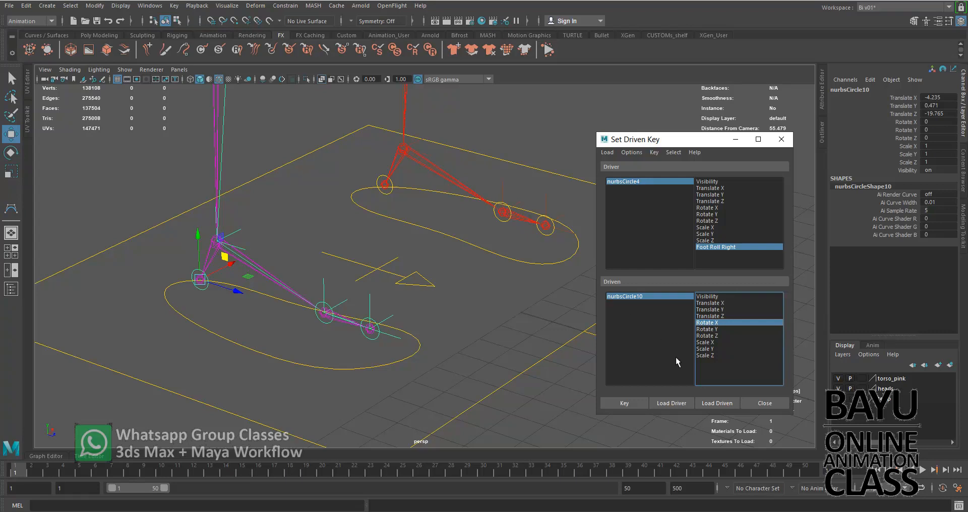
{"action": "left_click", "coordinate": [625, 403]}
{"action": "left_click", "coordinate": [680, 181]}
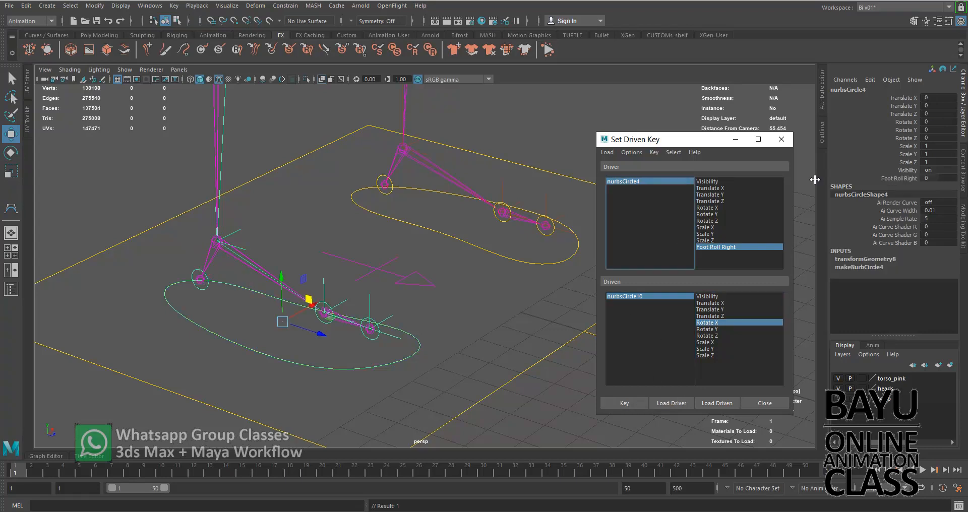
{"action": "left_click", "coordinate": [931, 178]}
{"action": "type", "text": "10"}
{"action": "key", "text": "Return"}
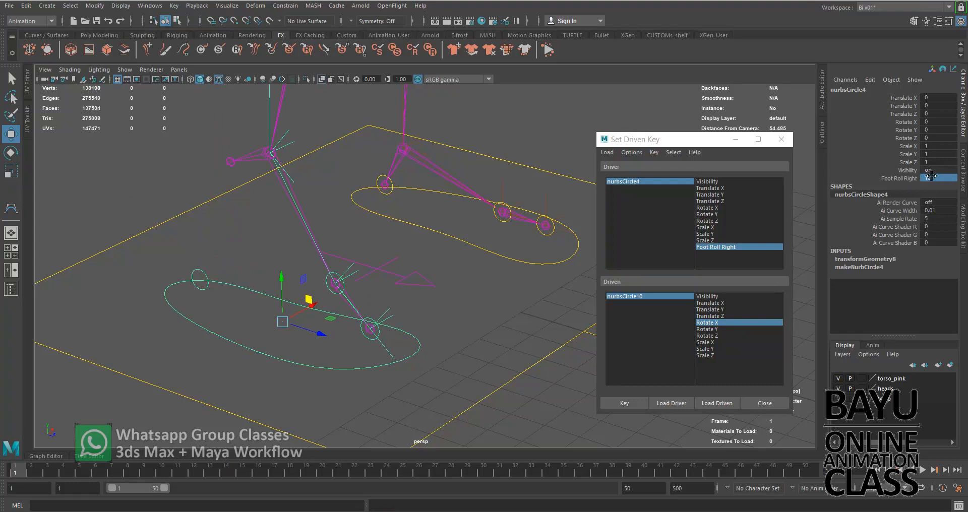
{"action": "left_click", "coordinate": [688, 297]}
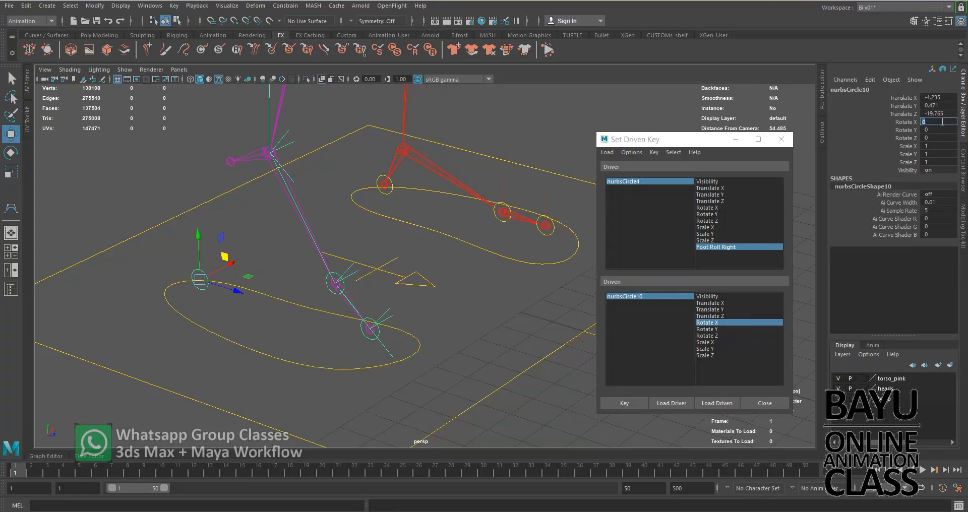
{"action": "key", "text": "Return"}
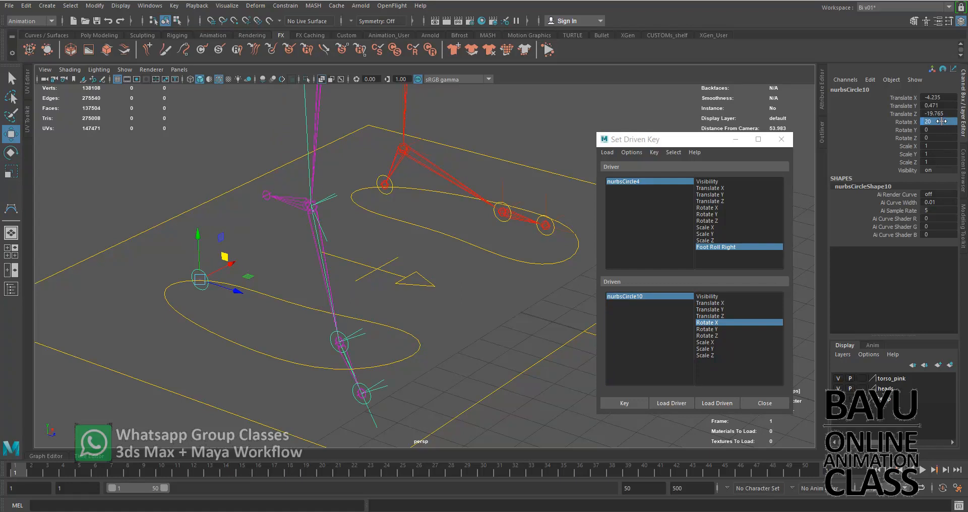
Select the driver nurbsCircle4 and set its Foot Roll Right to -10
{"action": "left_click", "coordinate": [686, 182]}
{"action": "double_click", "coordinate": [940, 177]}
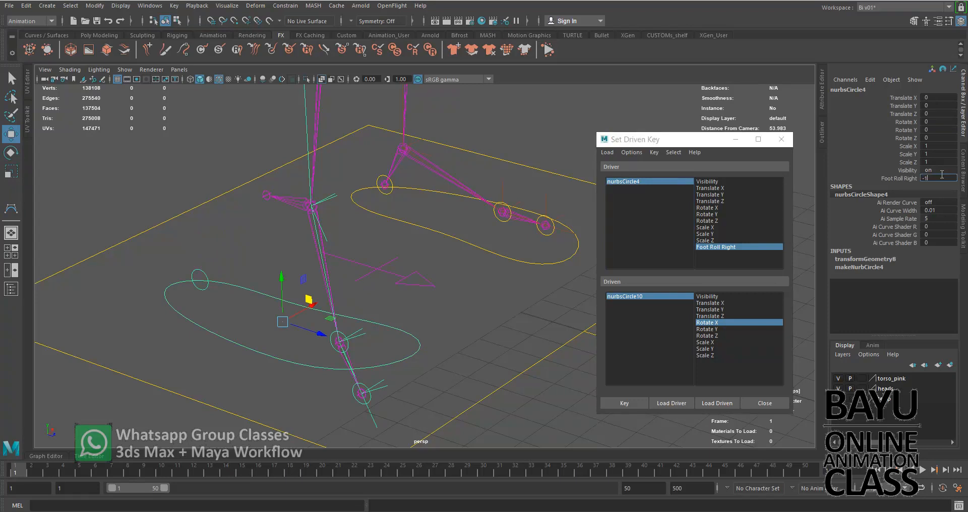
{"action": "key", "text": "Tab"}
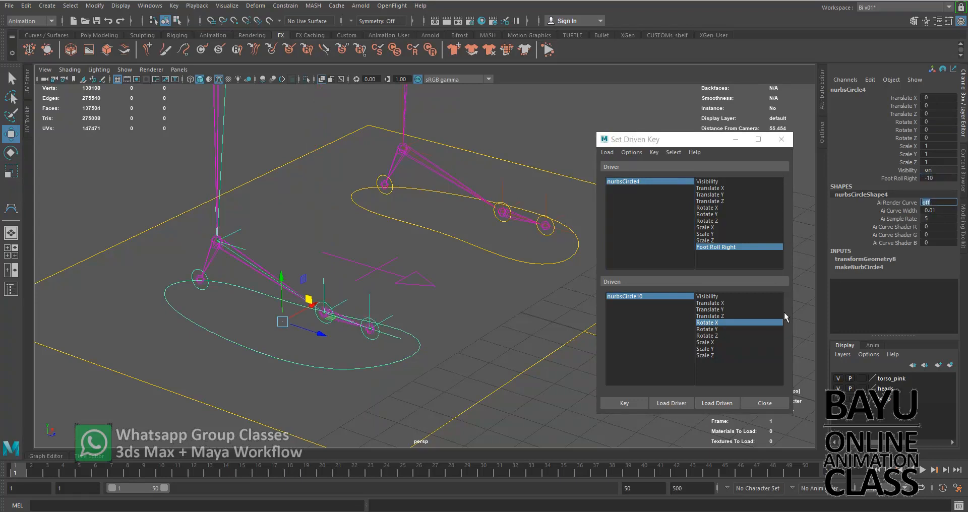
Try Rotate X values of -20 and 10 on the driven right heel control nurbsCircle10
{"action": "left_click", "coordinate": [666, 296]}
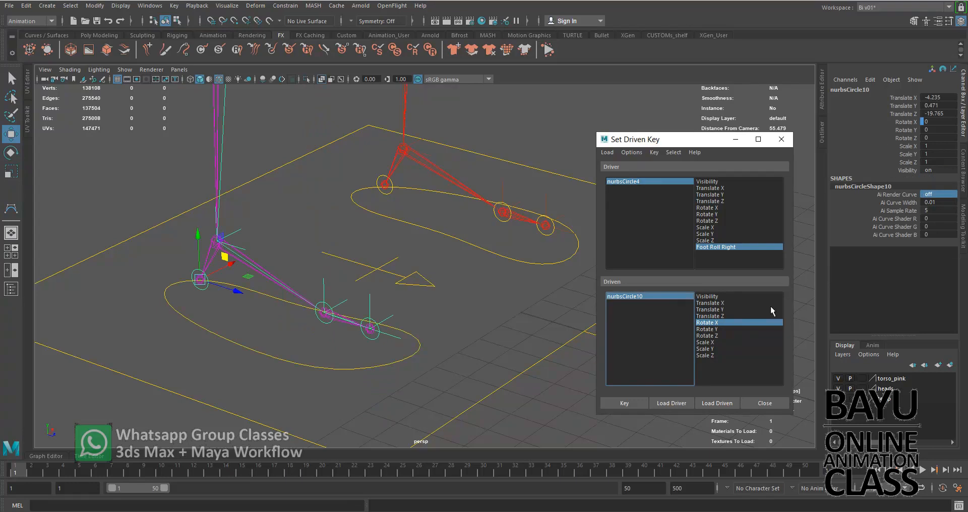
{"action": "double_click", "coordinate": [937, 120]}
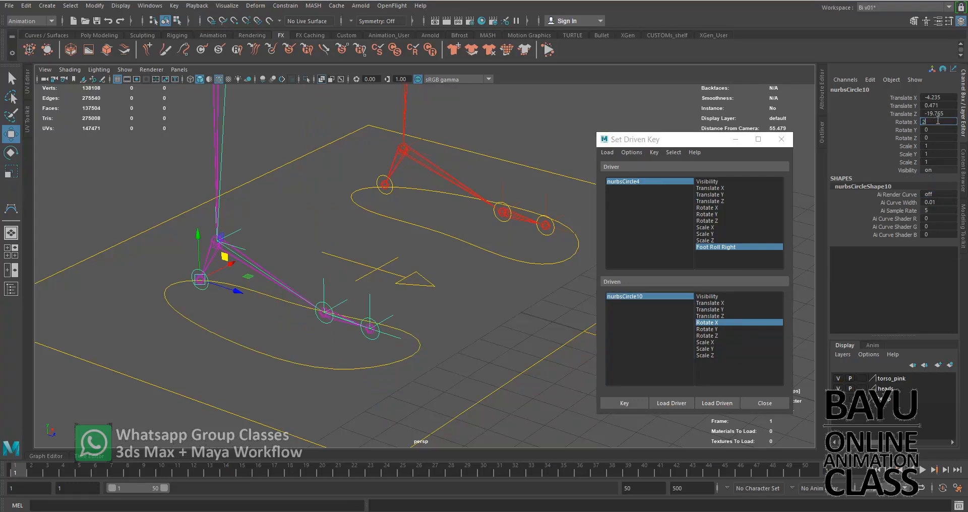
{"action": "key", "text": "Return"}
{"action": "double_click", "coordinate": [939, 122]}
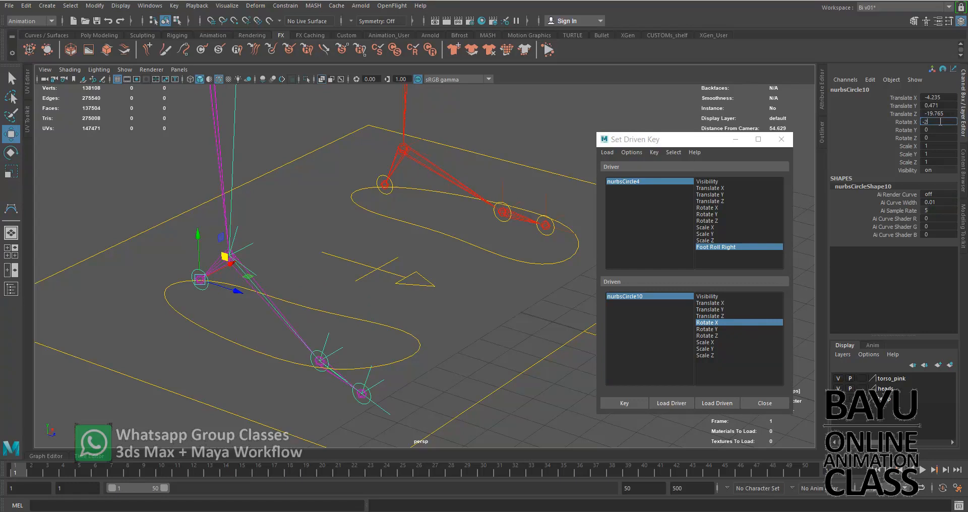
{"action": "type", "text": "-20"}
{"action": "key", "text": "Return"}
{"action": "left_click_drag", "start_coordinate": [464, 323], "coordinate": [432, 309], "text": "alt"}
{"action": "double_click", "coordinate": [940, 123]}
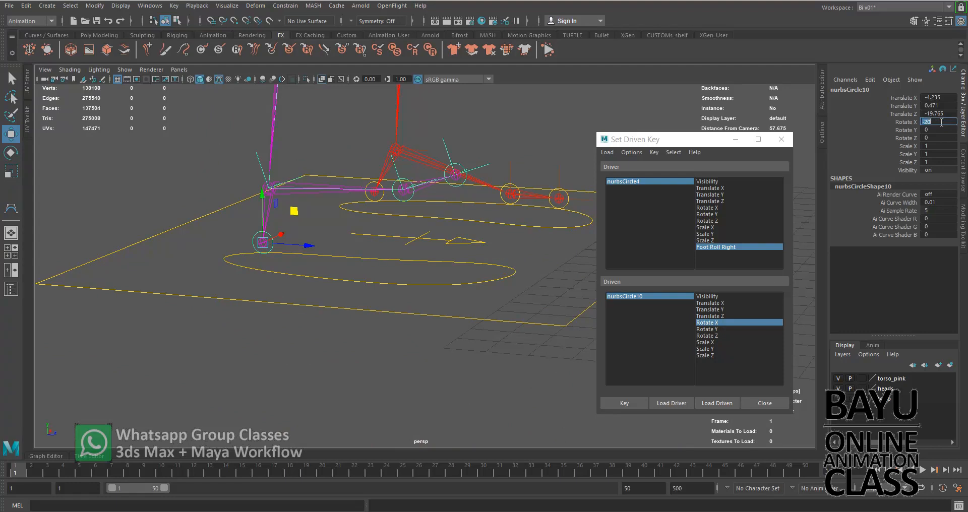
{"action": "type", "text": "10"}
{"action": "key", "text": "Return"}
Set nurbsCircle10's Rotate X to -10 and key this driven heel pose
{"action": "mouse_move", "coordinate": [451, 323]}
{"action": "left_mouse_down", "text": "alt"}
{"action": "mouse_move", "coordinate": [469, 315]}
{"action": "mouse_move", "coordinate": [454, 328]}
{"action": "left_mouse_up", "text": "alt"}
{"action": "double_click", "coordinate": [941, 122]}
{"action": "type", "text": "-10"}
{"action": "key", "text": "Return"}
{"action": "left_click", "coordinate": [634, 403]}
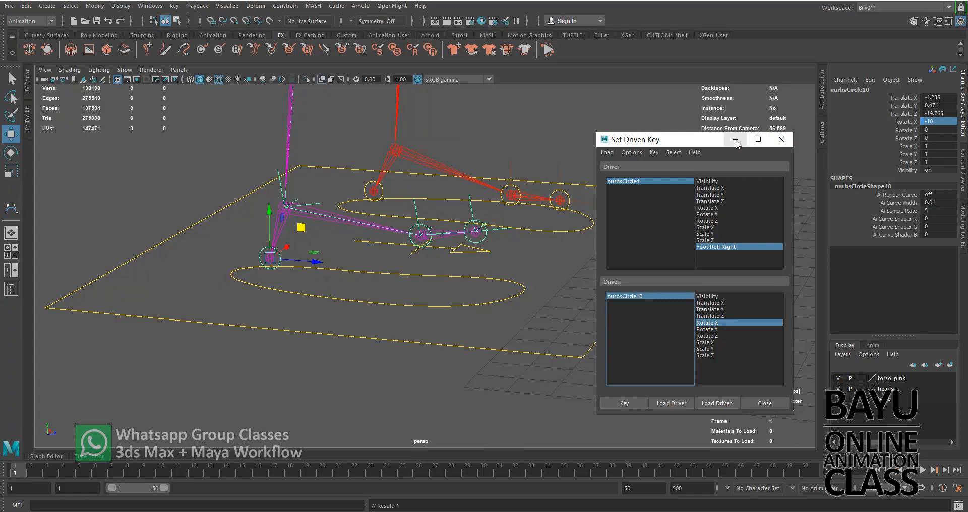
Select the right foot control nurbsCircle4 and scrub its Foot Roll Right to test the roll
{"action": "left_click", "coordinate": [436, 306]}
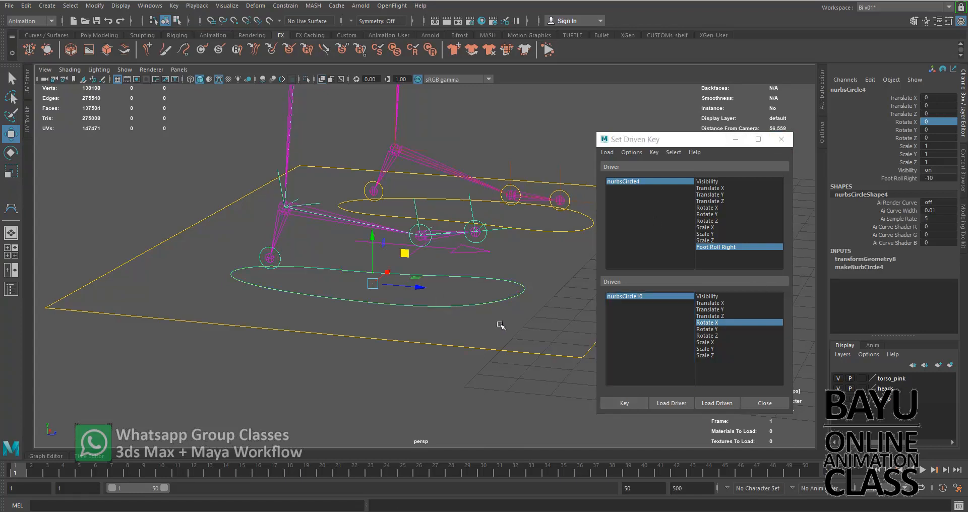
{"action": "left_click", "coordinate": [893, 181]}
{"action": "middle_click_drag", "start_coordinate": [386, 373], "coordinate": [296, 395]}
{"action": "middle_click_drag", "start_coordinate": [372, 396], "coordinate": [304, 397]}
Reset nurbsCircle4's Foot Roll Right to 0 and close the Set Driven Key window
{"action": "double_click", "coordinate": [947, 178]}
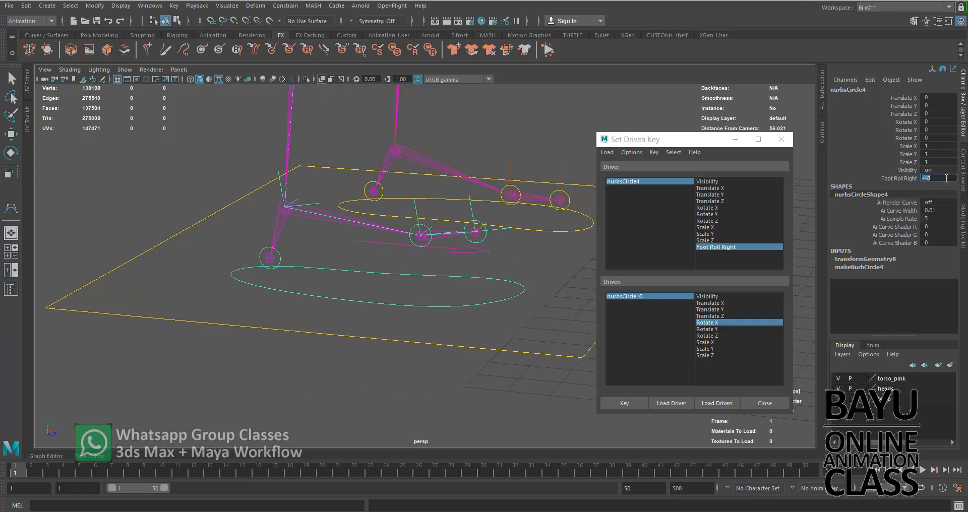
{"action": "type", "text": "0"}
{"action": "key", "text": "Return"}
{"action": "left_click", "coordinate": [781, 139]}
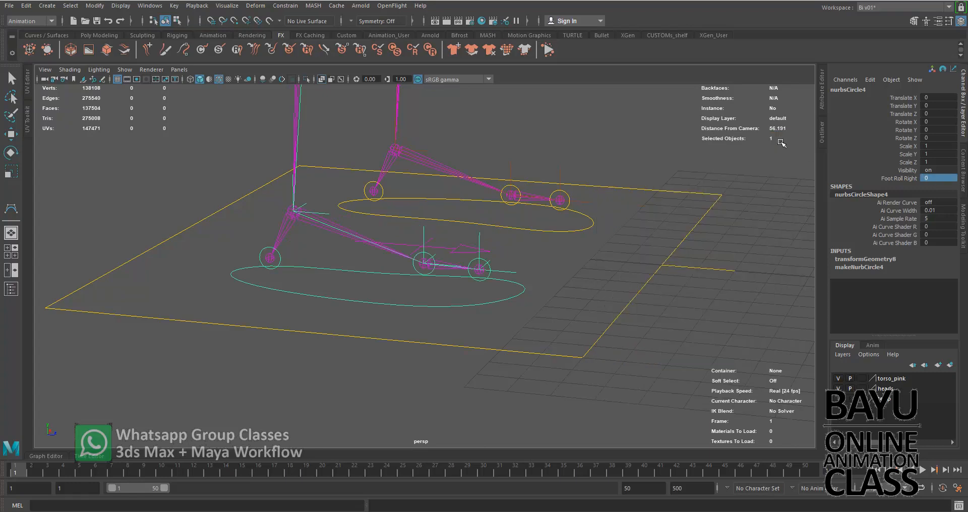
Test the left foot control nurbsCircle3 by raising Foot Roll Left to 10 and rotating it about Y, undoing the rotation
{"action": "left_click", "coordinate": [650, 337]}
{"action": "left_click_drag", "start_coordinate": [650, 337], "coordinate": [535, 373], "text": "alt"}
{"action": "left_click", "coordinate": [465, 356]}
{"action": "left_click", "coordinate": [910, 179]}
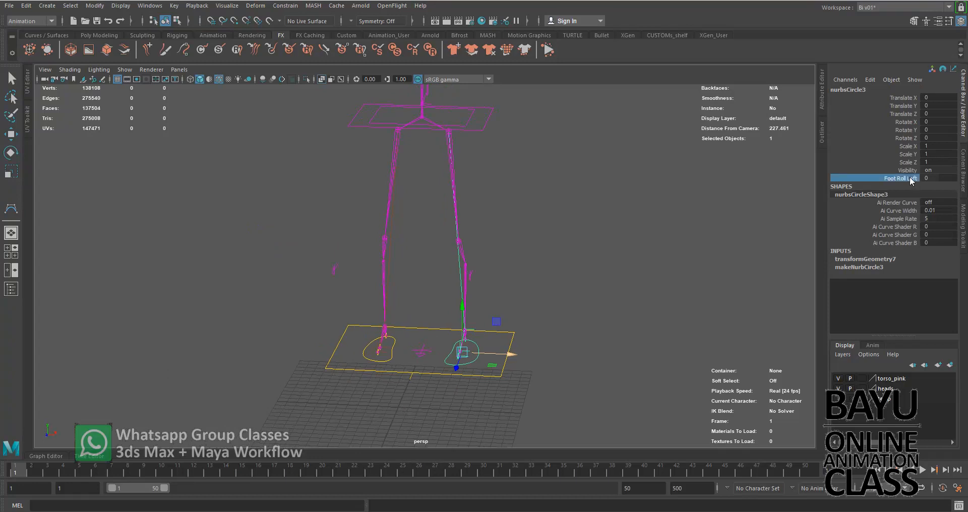
{"action": "middle_click_drag", "start_coordinate": [644, 285], "coordinate": [794, 284]}
{"action": "left_click_drag", "start_coordinate": [621, 314], "coordinate": [588, 311], "text": "alt"}
{"action": "key", "text": "e"}
{"action": "mouse_move", "coordinate": [458, 375]}
{"action": "left_mouse_down"}
{"action": "mouse_move", "coordinate": [481, 377]}
{"action": "mouse_move", "coordinate": [464, 375]}
{"action": "left_mouse_up"}
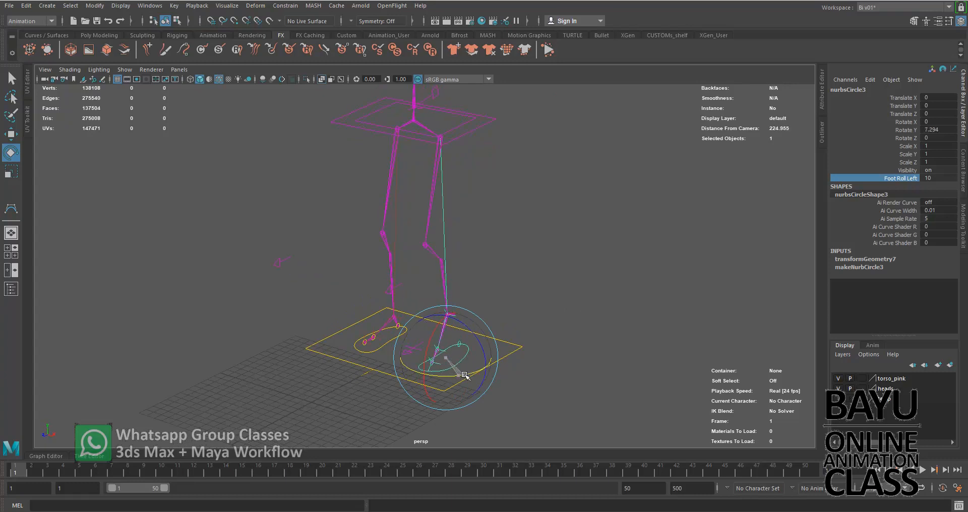
{"action": "key", "text": "ctrl+z"}
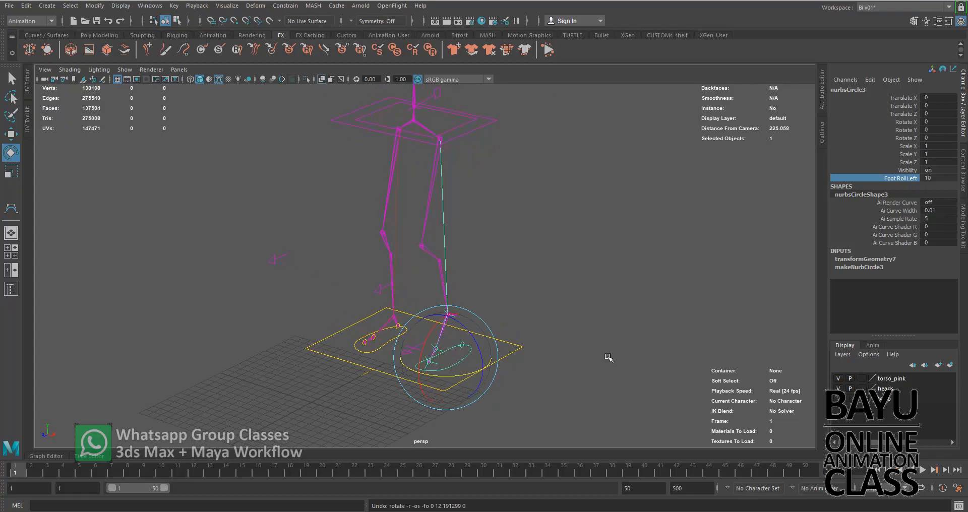
Test Foot Roll Left at -10 with a trial rotation, undo the rotation and reset the attribute to 0
{"action": "left_click", "coordinate": [912, 180]}
{"action": "middle_click_drag", "start_coordinate": [688, 328], "coordinate": [506, 372]}
{"action": "left_click_drag", "start_coordinate": [521, 391], "coordinate": [467, 376], "text": "alt"}
{"action": "key", "text": "e"}
{"action": "key", "text": "ctrl+z"}
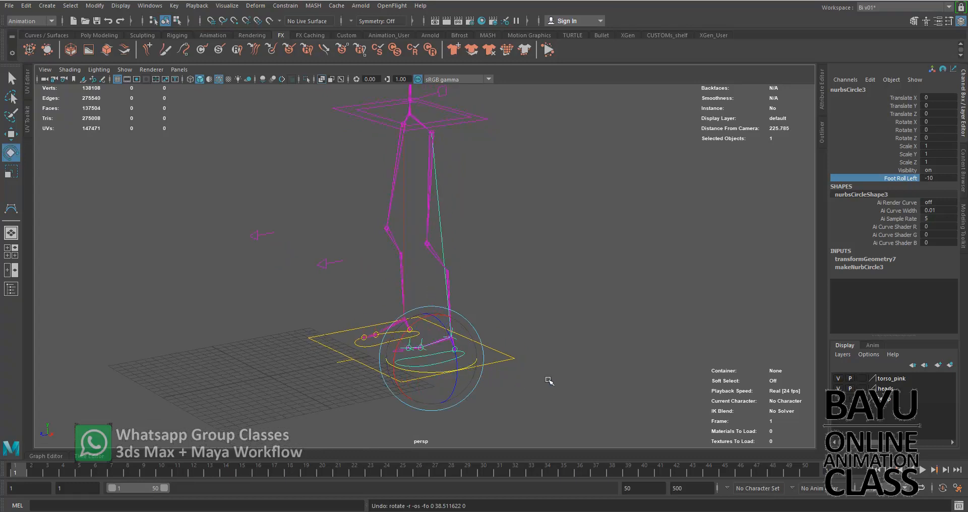
{"action": "left_click", "coordinate": [945, 176]}
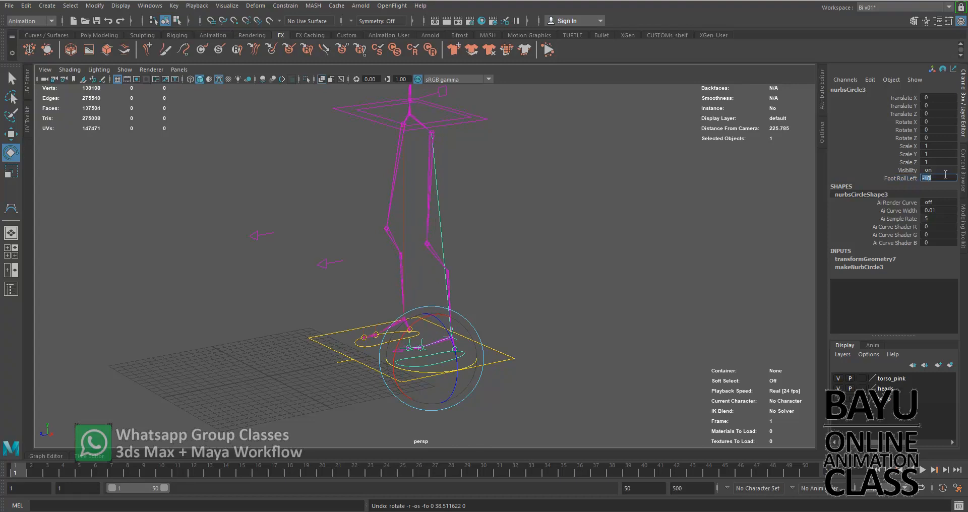
{"action": "key", "text": "Return"}
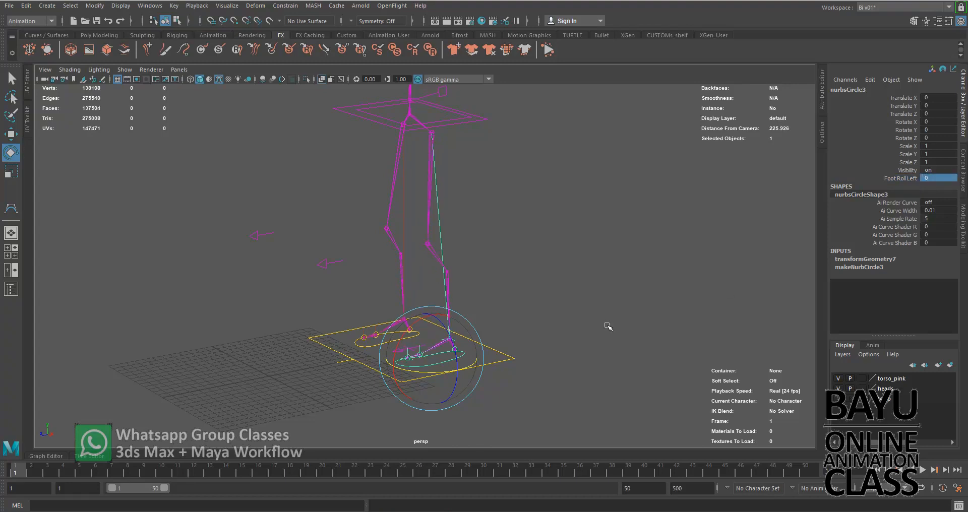
Lift nurbsCircle3 behind the body to about Translate Y 11.6 and Z -19, rotated about 113 degrees in X
{"action": "left_click", "coordinate": [538, 326]}
{"action": "left_click_drag", "start_coordinate": [504, 319], "coordinate": [436, 381], "text": "alt"}
{"action": "left_click", "coordinate": [431, 382]}
{"action": "key", "text": "w"}
{"action": "left_click_drag", "start_coordinate": [386, 342], "coordinate": [504, 270]}
{"action": "key", "text": "e"}
{"action": "left_click_drag", "start_coordinate": [521, 237], "coordinate": [499, 302]}
{"action": "key", "text": "w"}
{"action": "left_click_drag", "start_coordinate": [517, 238], "coordinate": [572, 225]}
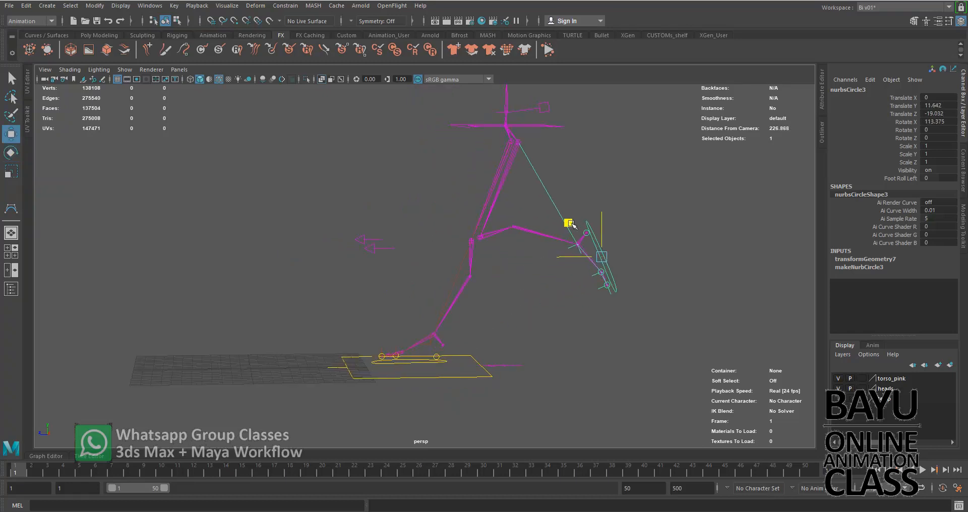
Move the hip control curve2 forward along Z to test how the legs follow
{"action": "left_click_drag", "start_coordinate": [425, 234], "coordinate": [458, 241], "text": "alt"}
{"action": "left_click", "coordinate": [574, 131]}
{"action": "left_click_drag", "start_coordinate": [517, 195], "coordinate": [483, 167], "text": "alt"}
{"action": "left_click_drag", "start_coordinate": [460, 127], "coordinate": [387, 160]}
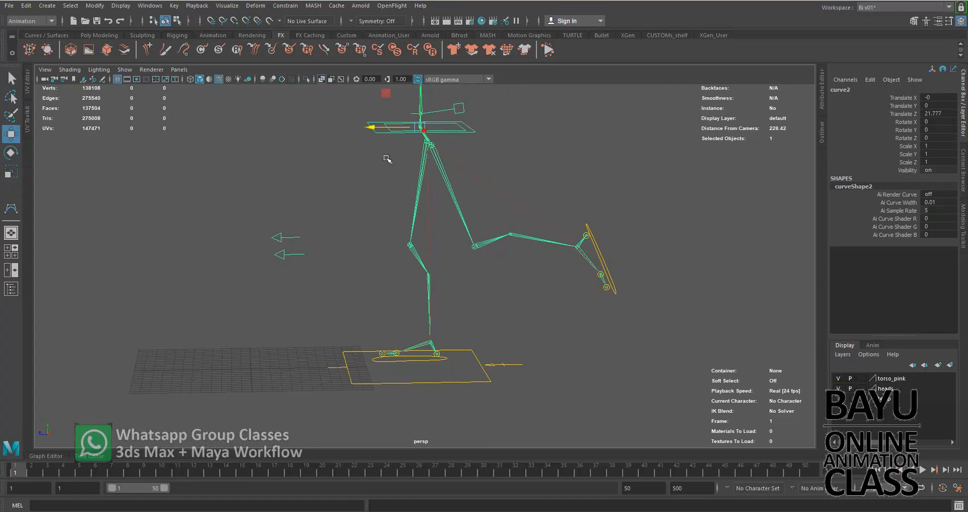
Raise the right foot control nurbsCircle4 to about Translate Y 4.4 and Z 3.4, tilting it about -22 degrees in X
{"action": "left_click", "coordinate": [419, 359]}
{"action": "left_click_drag", "start_coordinate": [376, 327], "coordinate": [344, 289]}
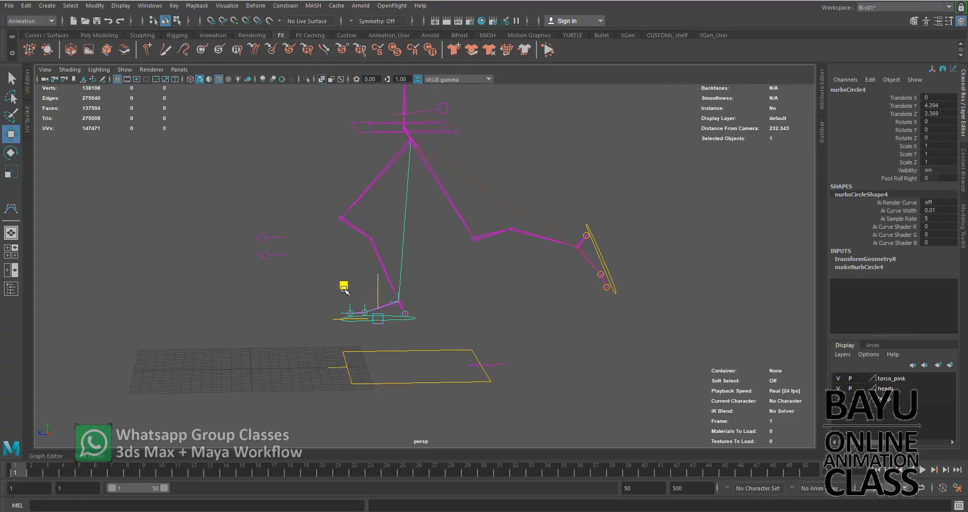
{"action": "key", "text": "e"}
{"action": "left_click_drag", "start_coordinate": [402, 283], "coordinate": [415, 298]}
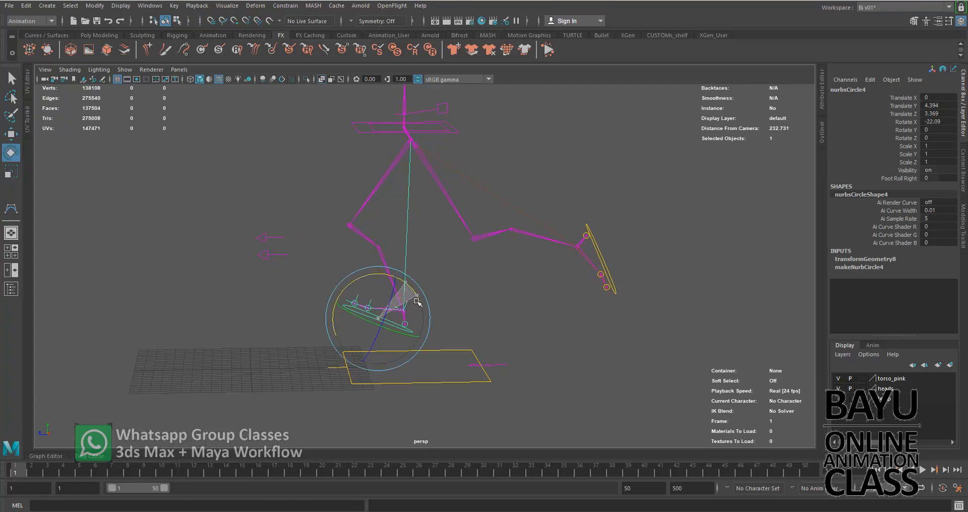
Move the hip control curve2 back to about Translate Z 18.1 and inspect the running pose
{"action": "left_click", "coordinate": [458, 130]}
{"action": "left_click_drag", "start_coordinate": [449, 185], "coordinate": [402, 231], "text": "alt"}
{"action": "key", "text": "w"}
{"action": "left_click_drag", "start_coordinate": [352, 164], "coordinate": [393, 163]}
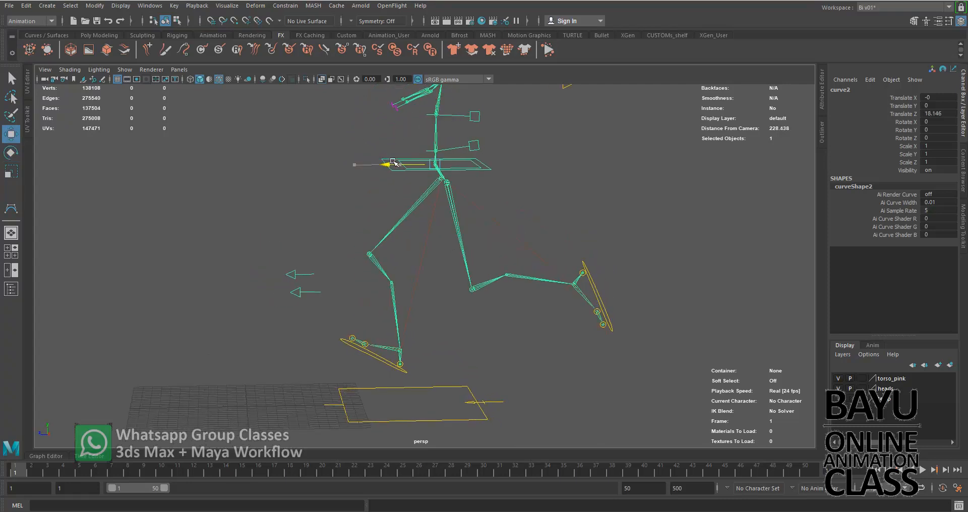
{"action": "left_click_drag", "start_coordinate": [378, 328], "coordinate": [433, 323], "text": "alt"}
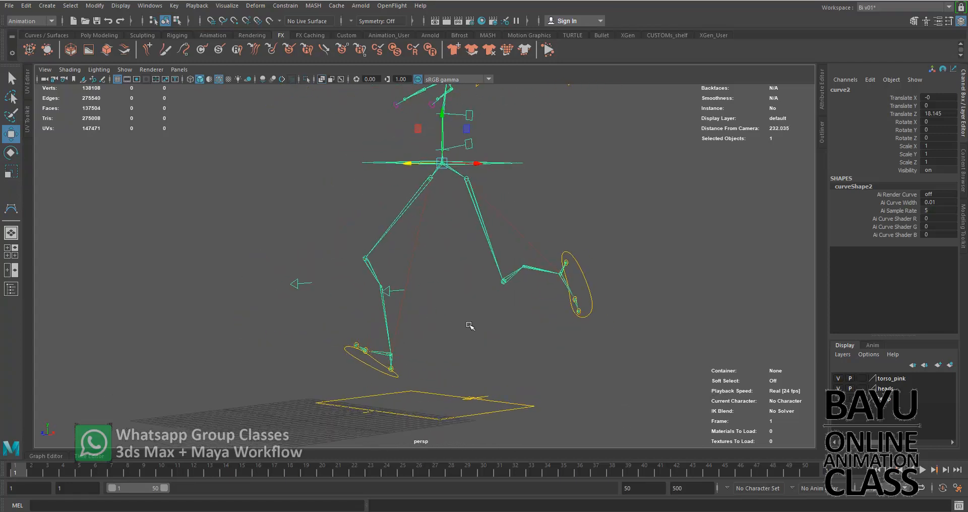
Undo the test transforms of the hip and both foot controls
{"action": "key", "text": "ctrl+z"}
{"action": "key", "text": "ctrl+z"}
{"action": "key", "text": "ctrl+z"}
{"action": "key", "text": "ctrl+z"}
{"action": "key", "text": "ctrl+z"}
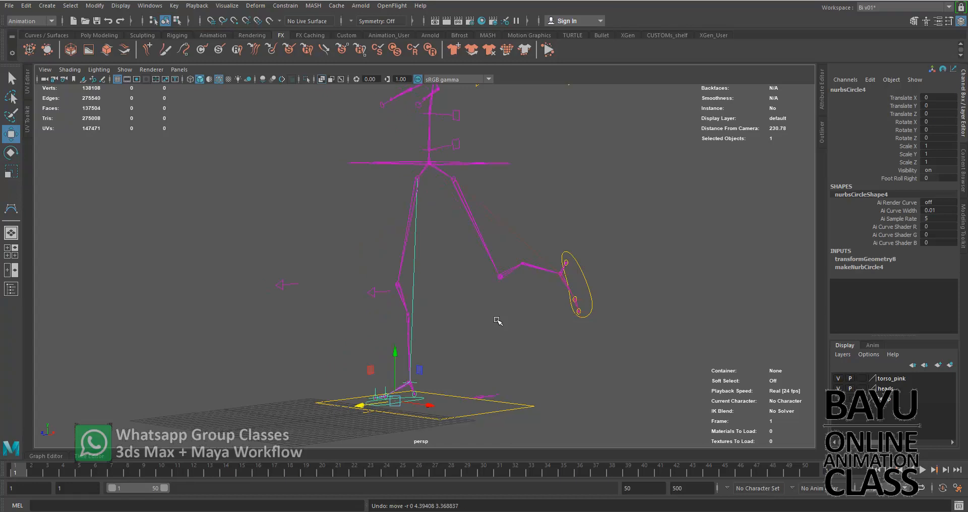
{"action": "key", "text": "ctrl+z"}
{"action": "key", "text": "ctrl+z"}
{"action": "key", "text": "ctrl+z"}
{"action": "key", "text": "ctrl+z"}
{"action": "key", "text": "ctrl+z"}
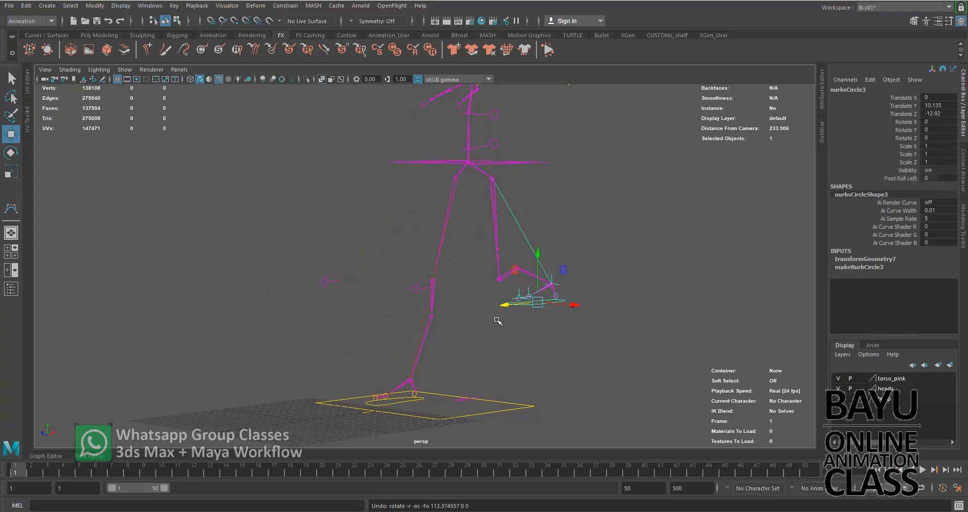
Show all object types in the perspective viewport, with the whole character in view
{"action": "left_click_drag", "start_coordinate": [391, 328], "coordinate": [432, 312], "text": "alt"}
{"action": "scroll", "coordinate": [440, 290], "scroll_direction": "down", "scroll_amount": 3}
{"action": "middle_click_drag", "start_coordinate": [456, 248], "coordinate": [440, 296], "text": "alt"}
{"action": "left_click_drag", "start_coordinate": [441, 297], "coordinate": [405, 317], "text": "alt"}
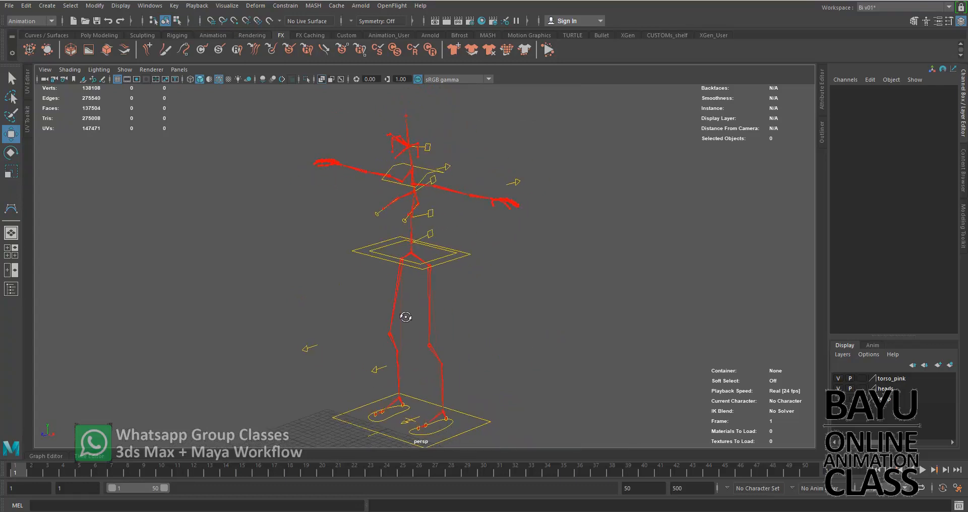
{"action": "left_click", "coordinate": [124, 70]}
{"action": "left_click", "coordinate": [158, 89]}
{"action": "mouse_move", "coordinate": [490, 301]}
{"action": "left_mouse_down", "text": "alt"}
{"action": "mouse_move", "coordinate": [484, 288]}
{"action": "mouse_move", "coordinate": [563, 285]}
{"action": "mouse_move", "coordinate": [477, 289]}
{"action": "mouse_move", "coordinate": [504, 296]}
{"action": "mouse_move", "coordinate": [490, 295]}
{"action": "left_mouse_up", "text": "alt"}
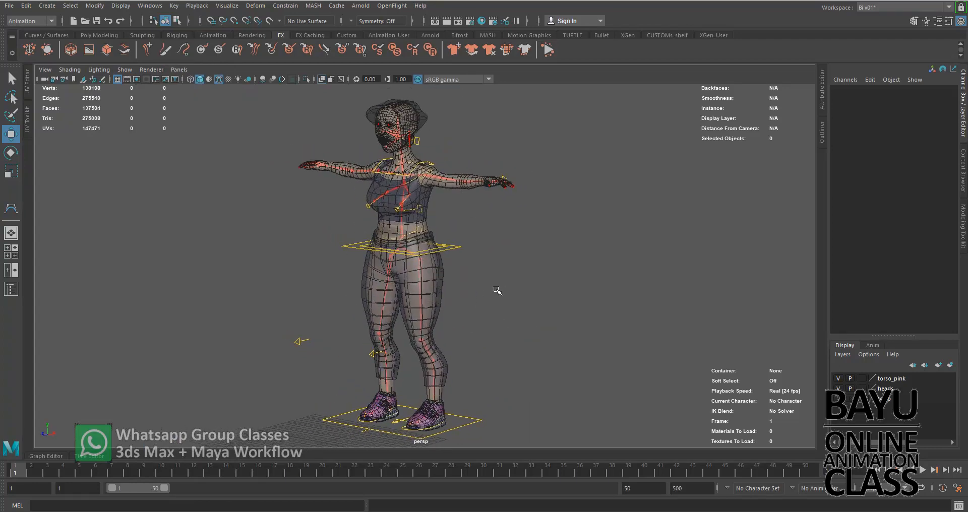
{"action": "left_click", "coordinate": [125, 70]}
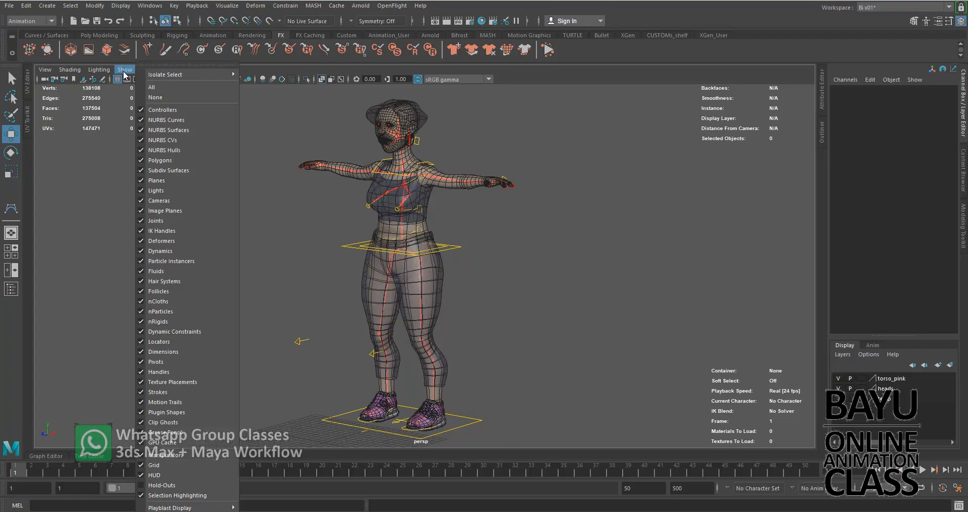
{"action": "left_click", "coordinate": [115, 203]}
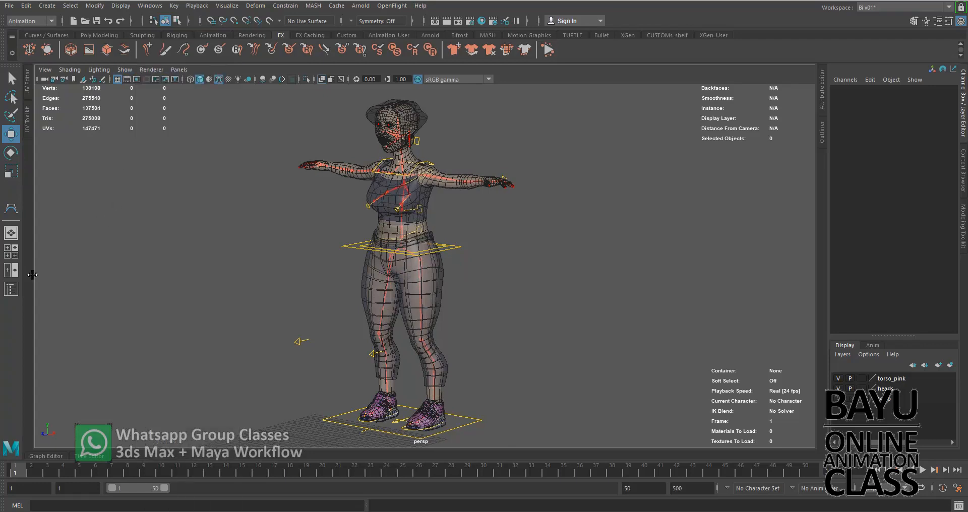
Switch to two side-by-side viewports, assign the persp1 camera to the front view's pane and frame the character in both
{"action": "left_click", "coordinate": [13, 271]}
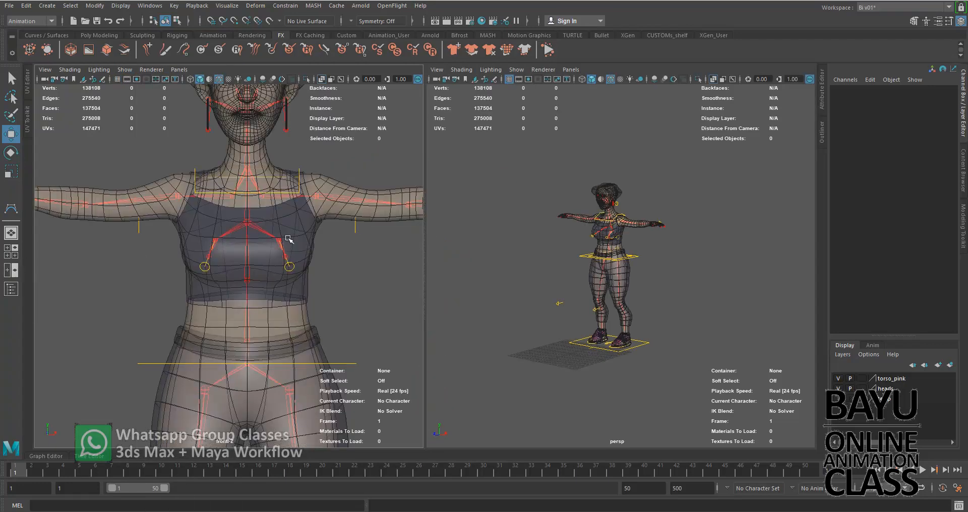
{"action": "left_click", "coordinate": [179, 69]}
{"action": "mouse_move", "coordinate": [221, 80]}
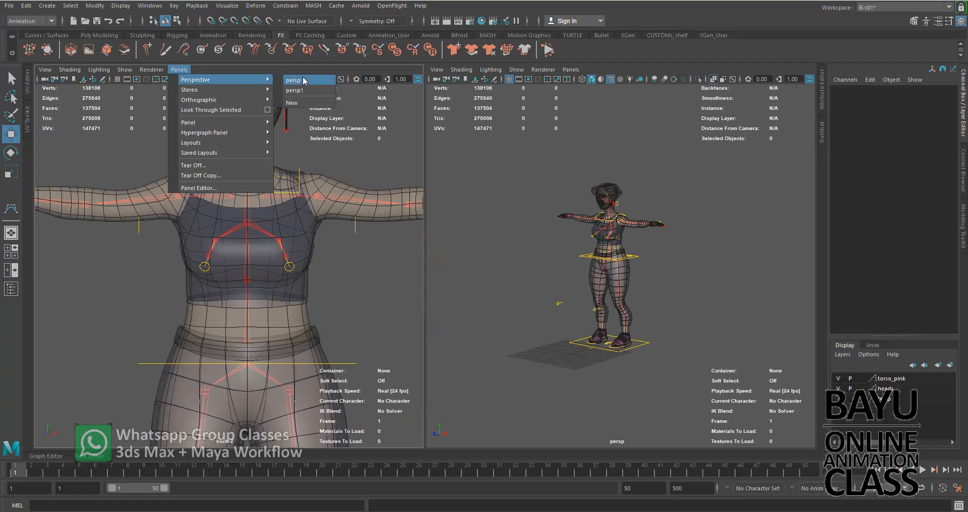
{"action": "left_click", "coordinate": [305, 91]}
{"action": "scroll", "coordinate": [293, 228], "scroll_direction": "down", "scroll_amount": 5}
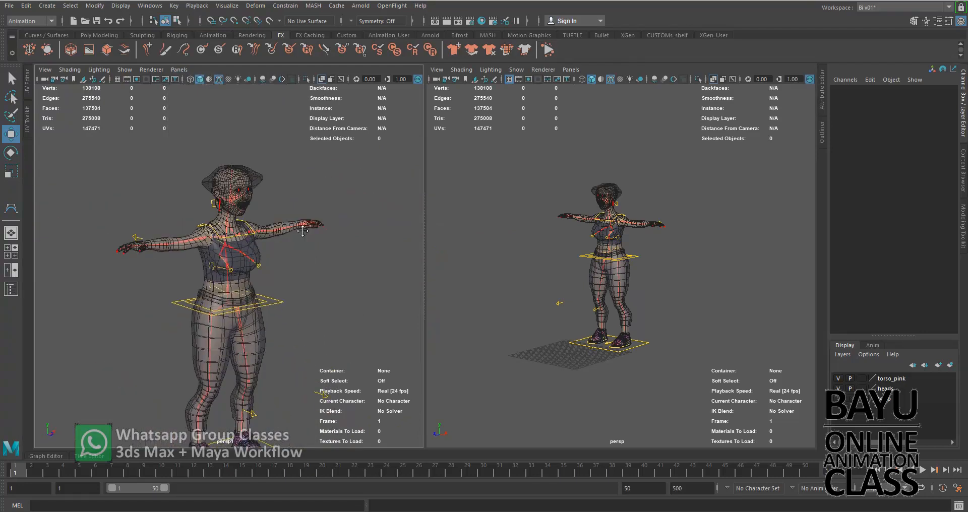
{"action": "scroll", "coordinate": [612, 281], "scroll_direction": "up", "scroll_amount": 5}
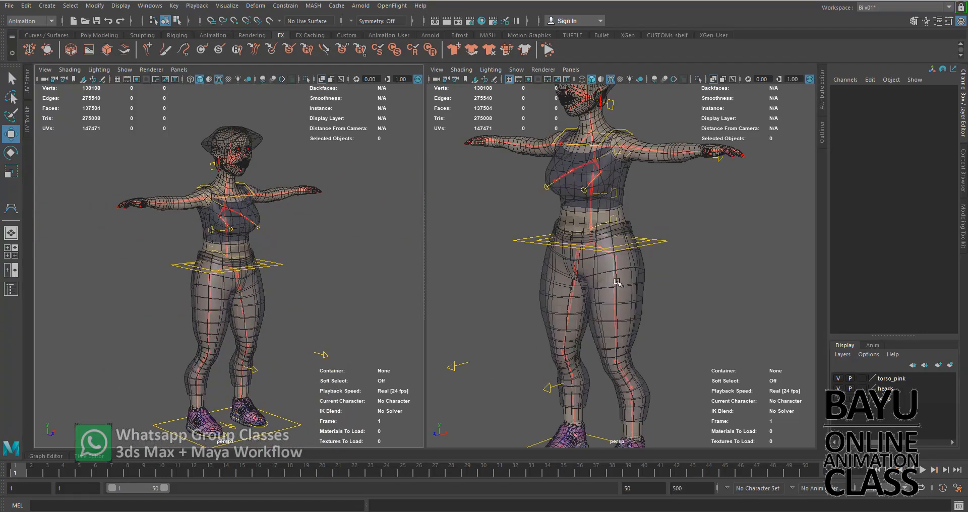
{"action": "middle_click_drag", "start_coordinate": [664, 275], "coordinate": [659, 279], "text": "alt"}
{"action": "middle_click_drag", "start_coordinate": [304, 286], "coordinate": [301, 263], "text": "alt"}
Hide polygons in the persp1 viewport and frame the full mesh character in the persp viewport
{"action": "left_click", "coordinate": [126, 69]}
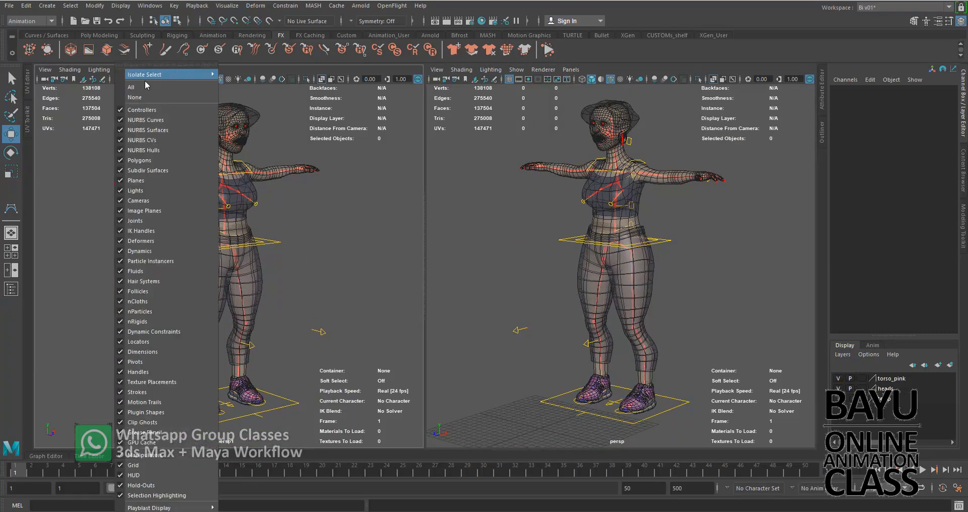
{"action": "left_click", "coordinate": [143, 158]}
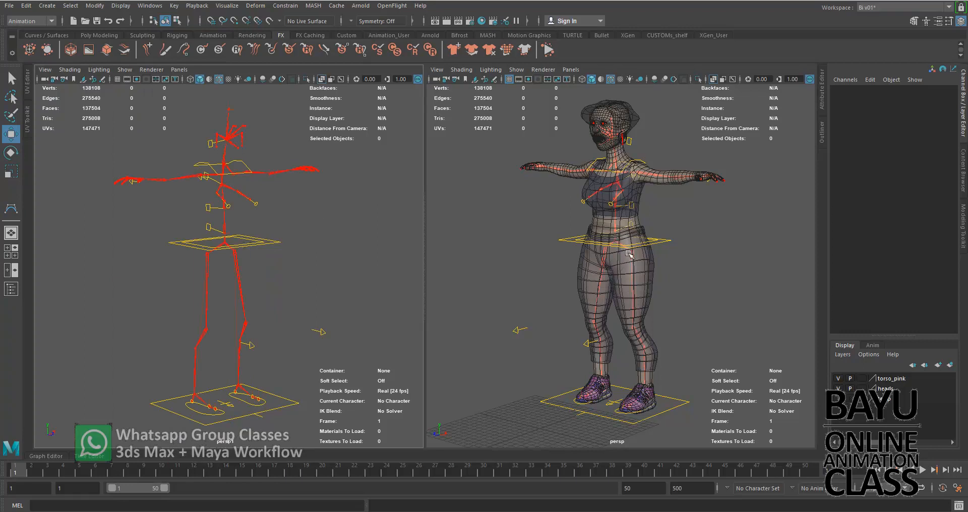
{"action": "middle_click_drag", "start_coordinate": [628, 253], "coordinate": [619, 264], "text": "alt"}
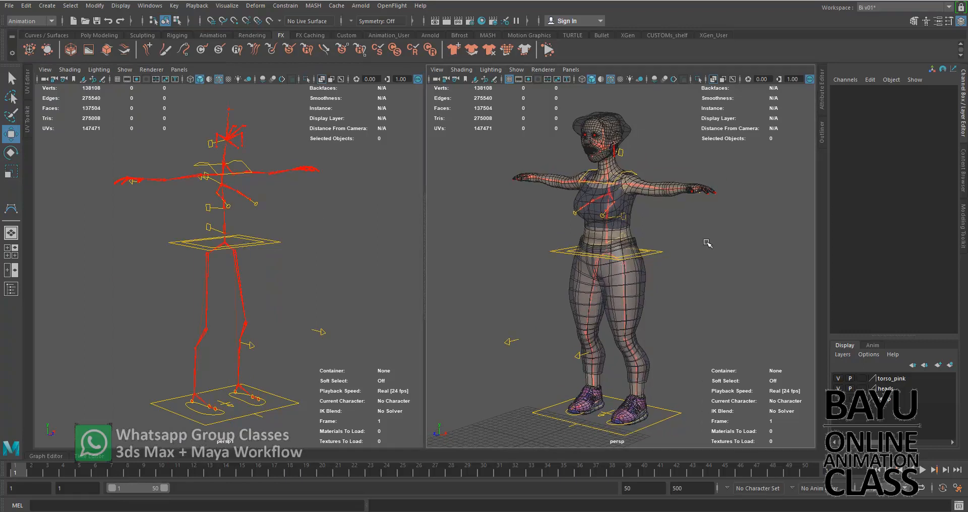